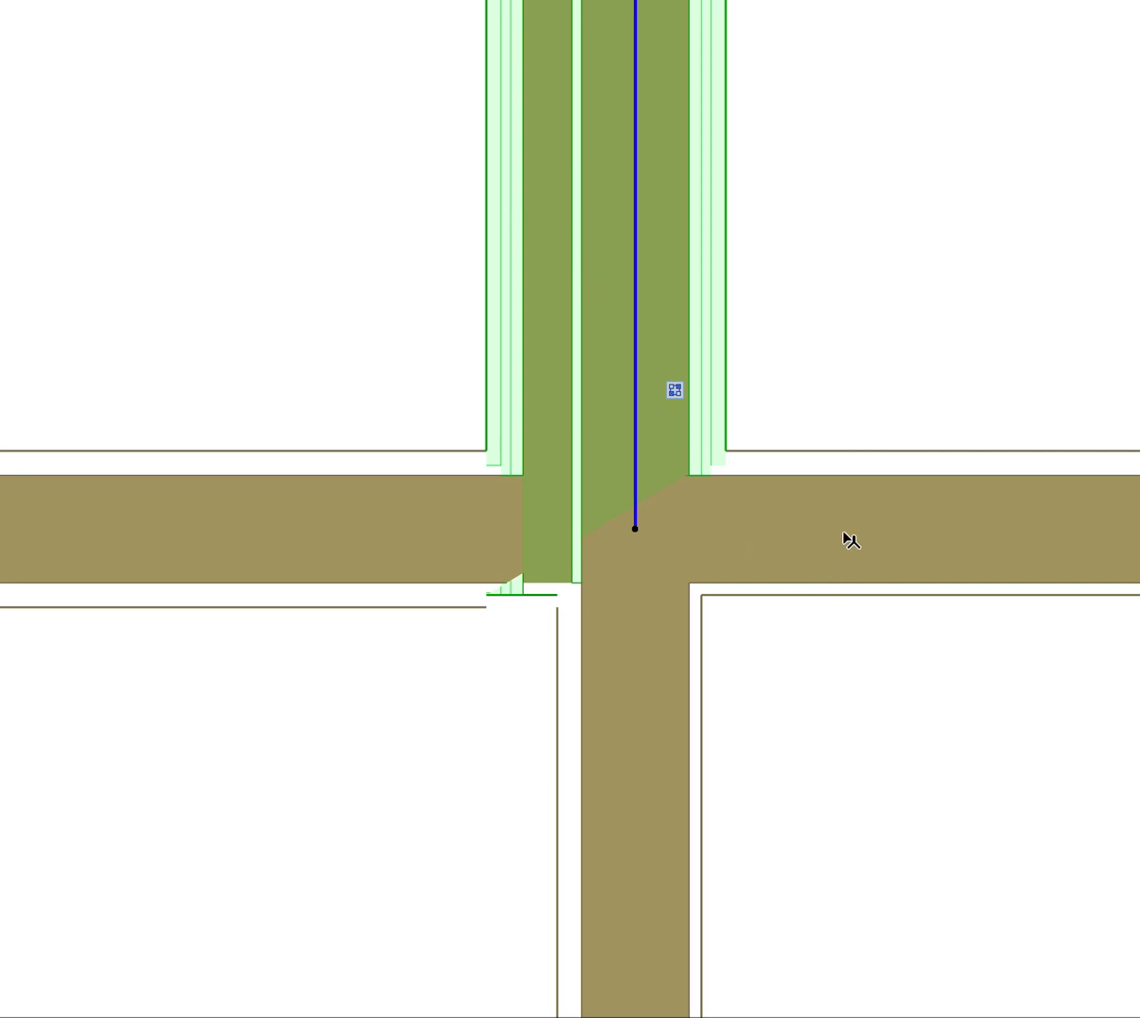
Select the right, lower and left walls at the intersection one at a time to inspect their reference lines.
click(759, 548)
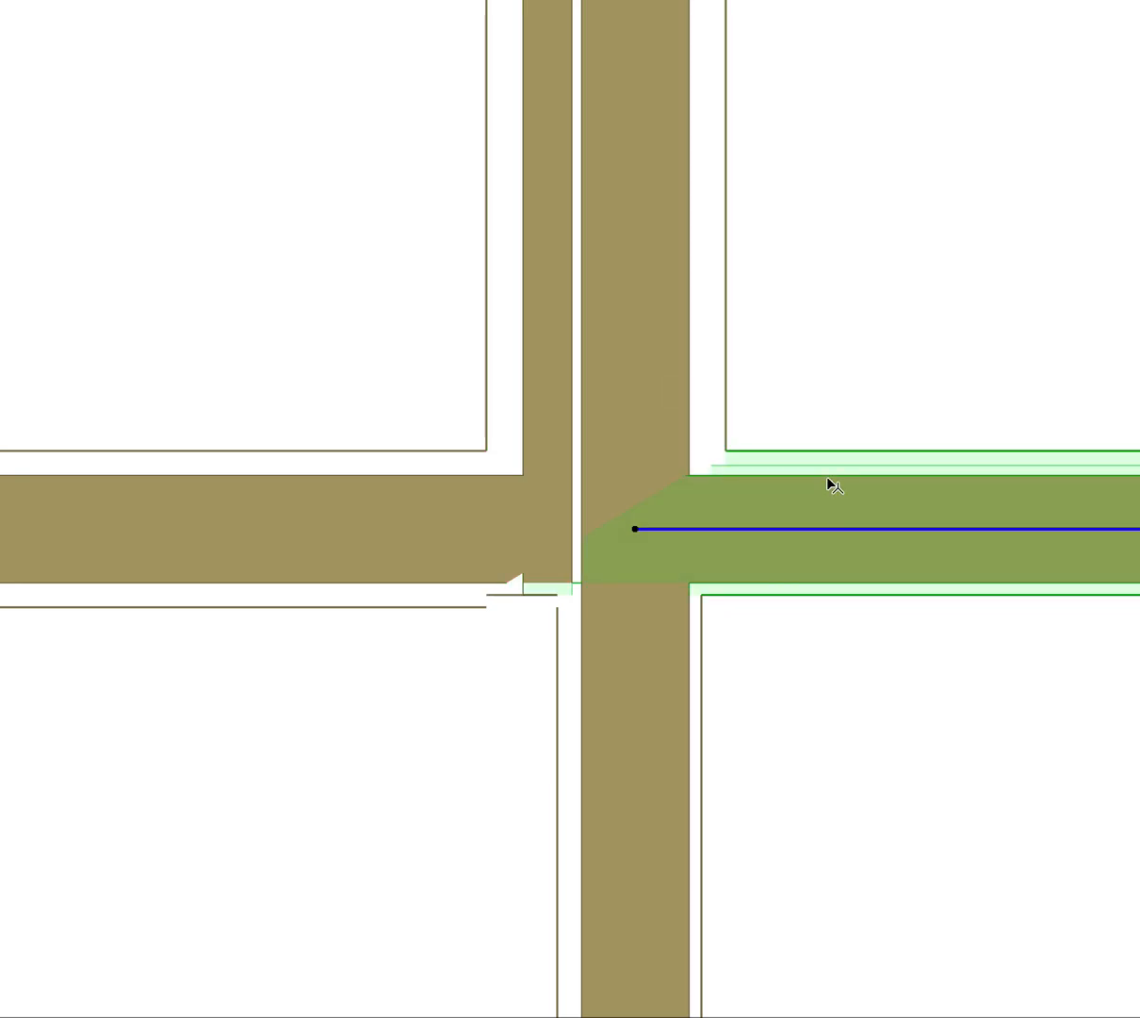
click(650, 721)
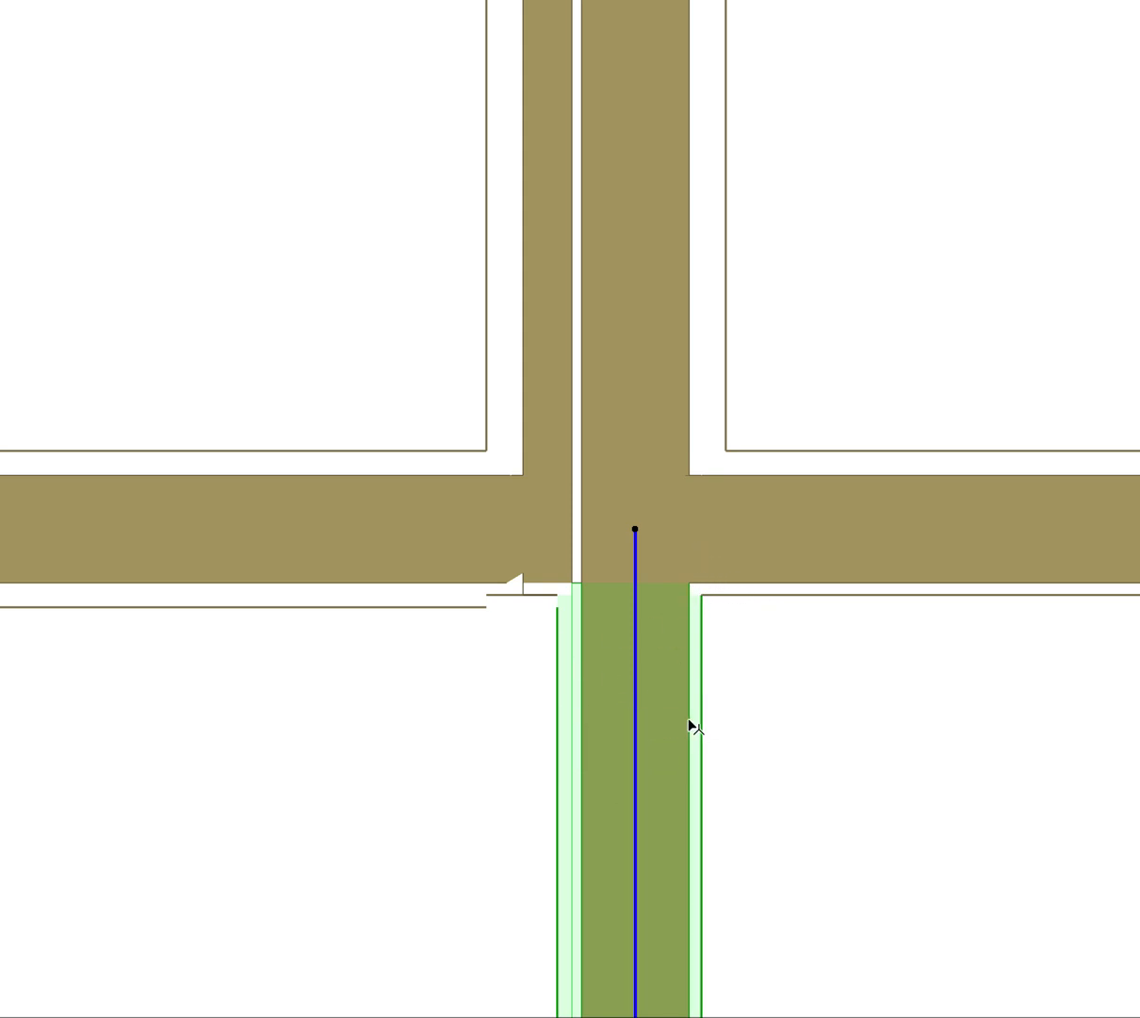
click(382, 538)
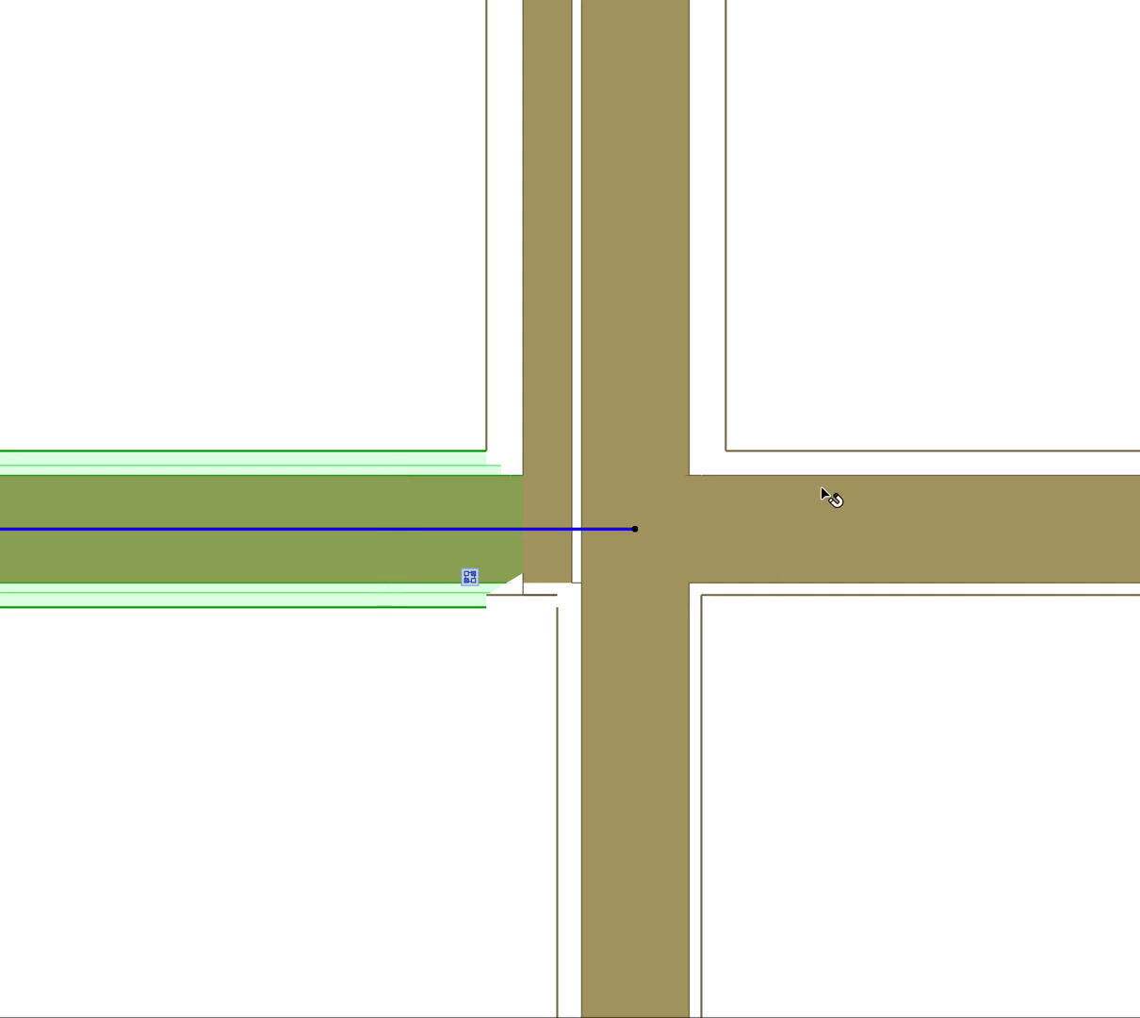
click(922, 514)
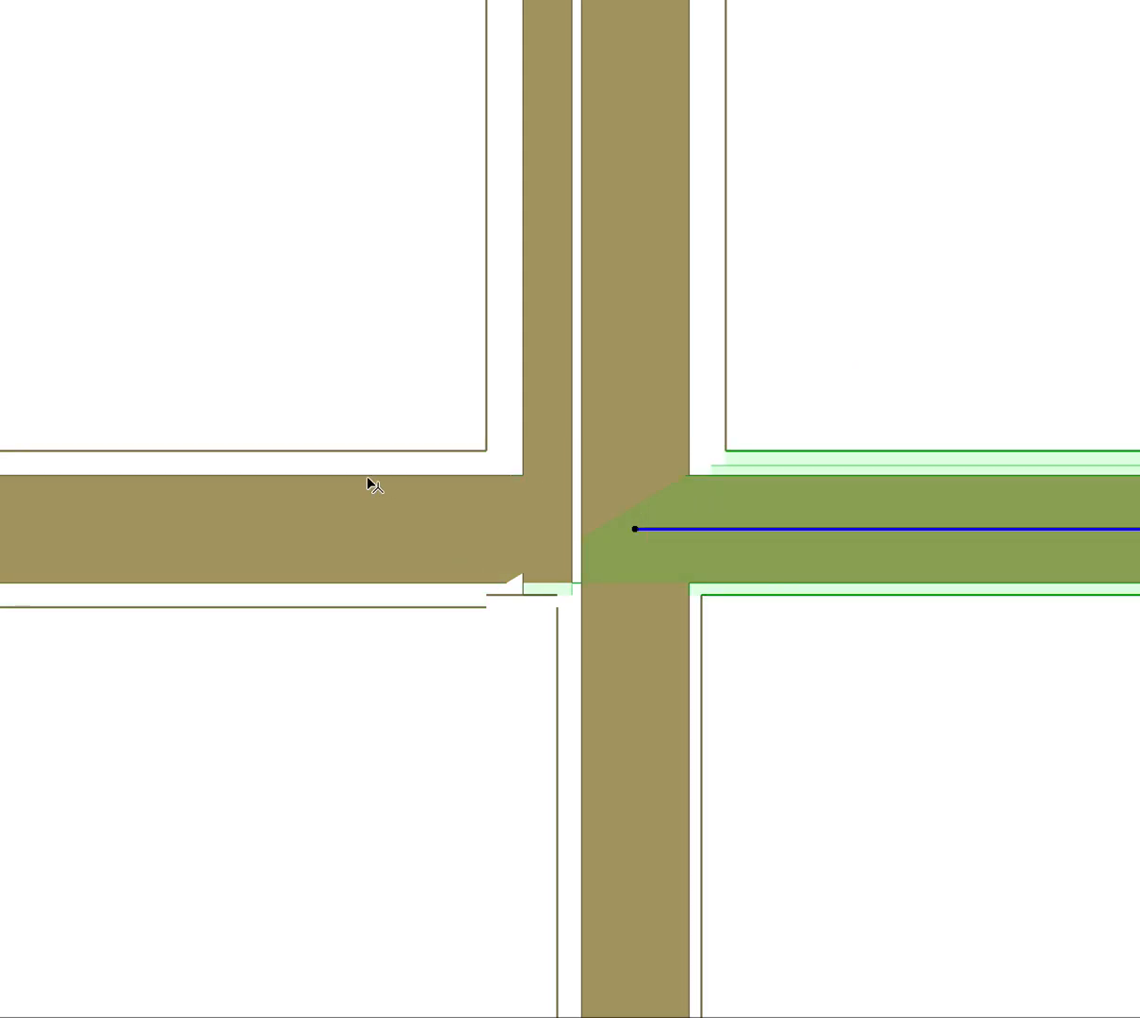
click(420, 606)
Select all four intersecting walls together to check where their reference lines meet, and clear the selection.
click(811, 571)
shift+click(406, 547)
shift+click(644, 379)
shift+click(667, 687)
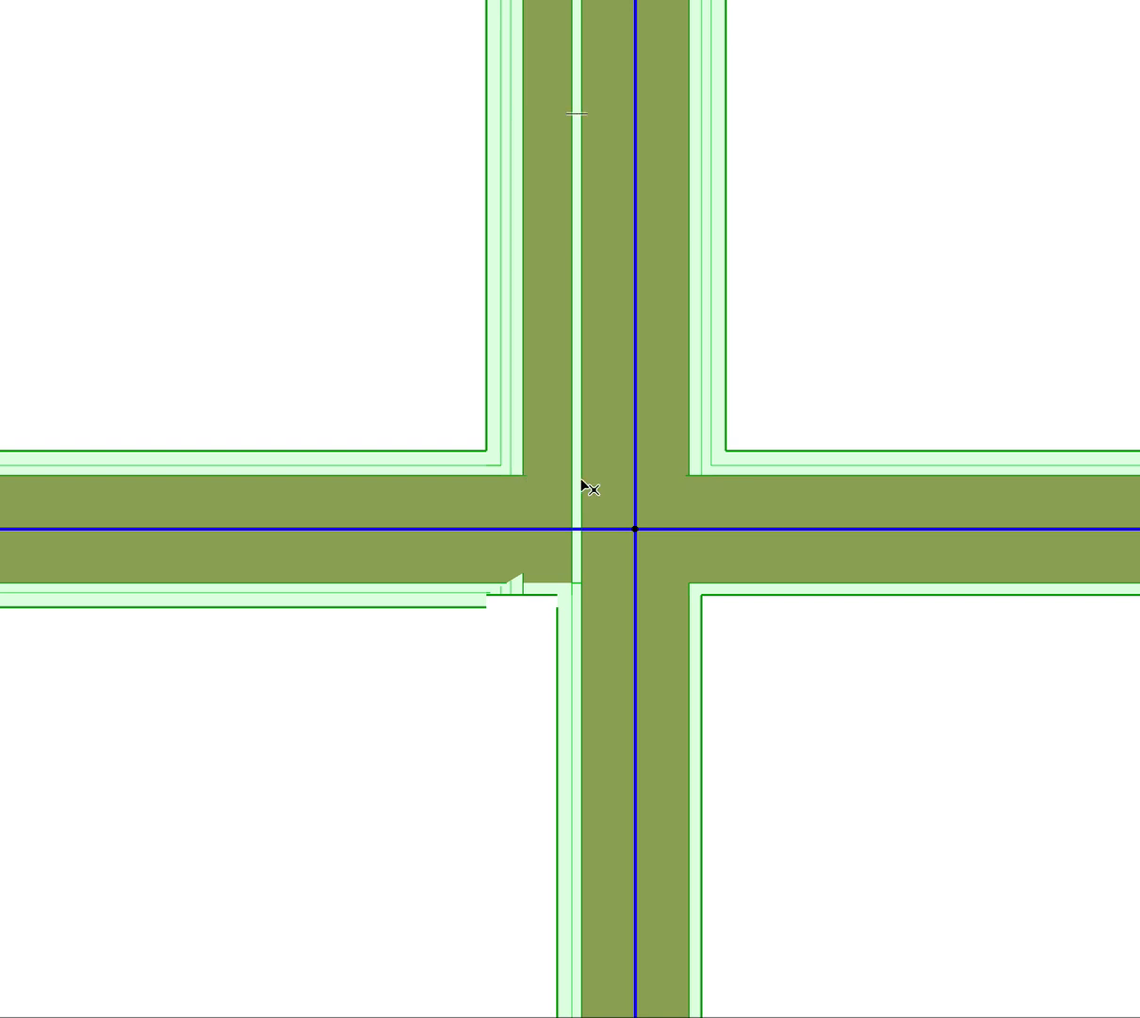
click(832, 357)
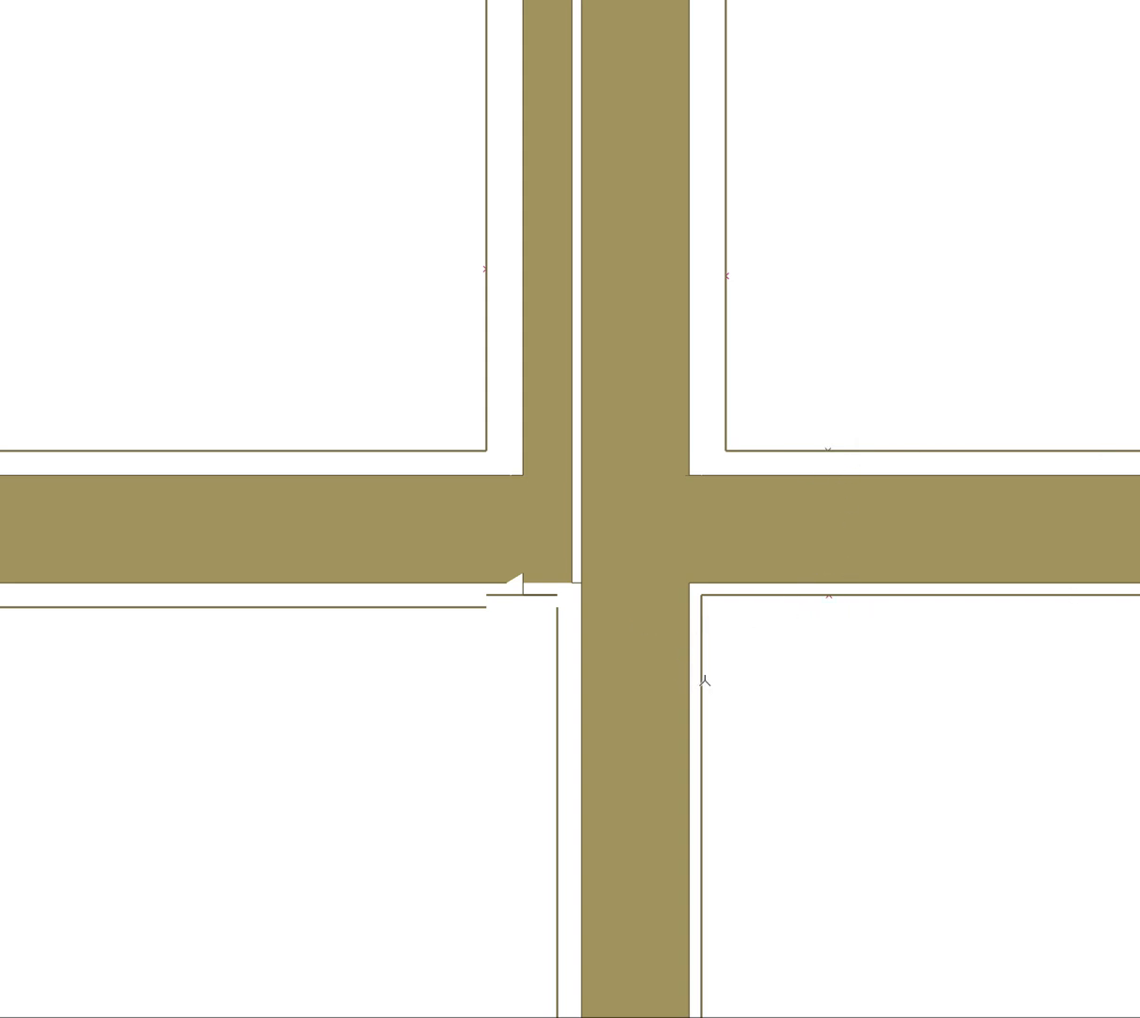
Place hotspots on the lower wall's left finish face and on both finish faces of the left wall.
click(559, 689)
click(357, 605)
click(346, 450)
scroll(622, 287, up, 2)
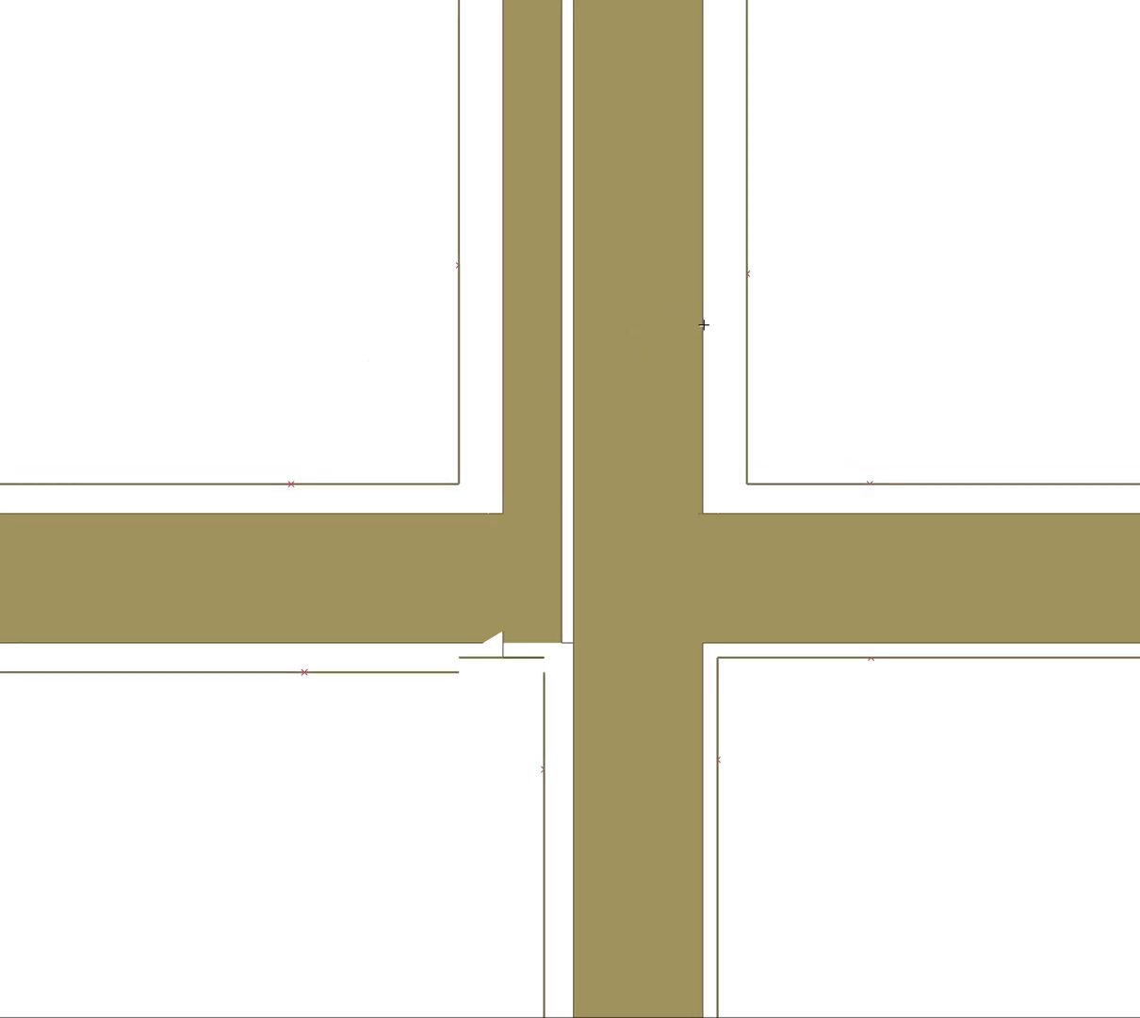
Select the upper double-core wall and examine how its layers end at the intersection.
scroll(681, 342, down, 3)
middle_drag(692, 353, 600, 417)
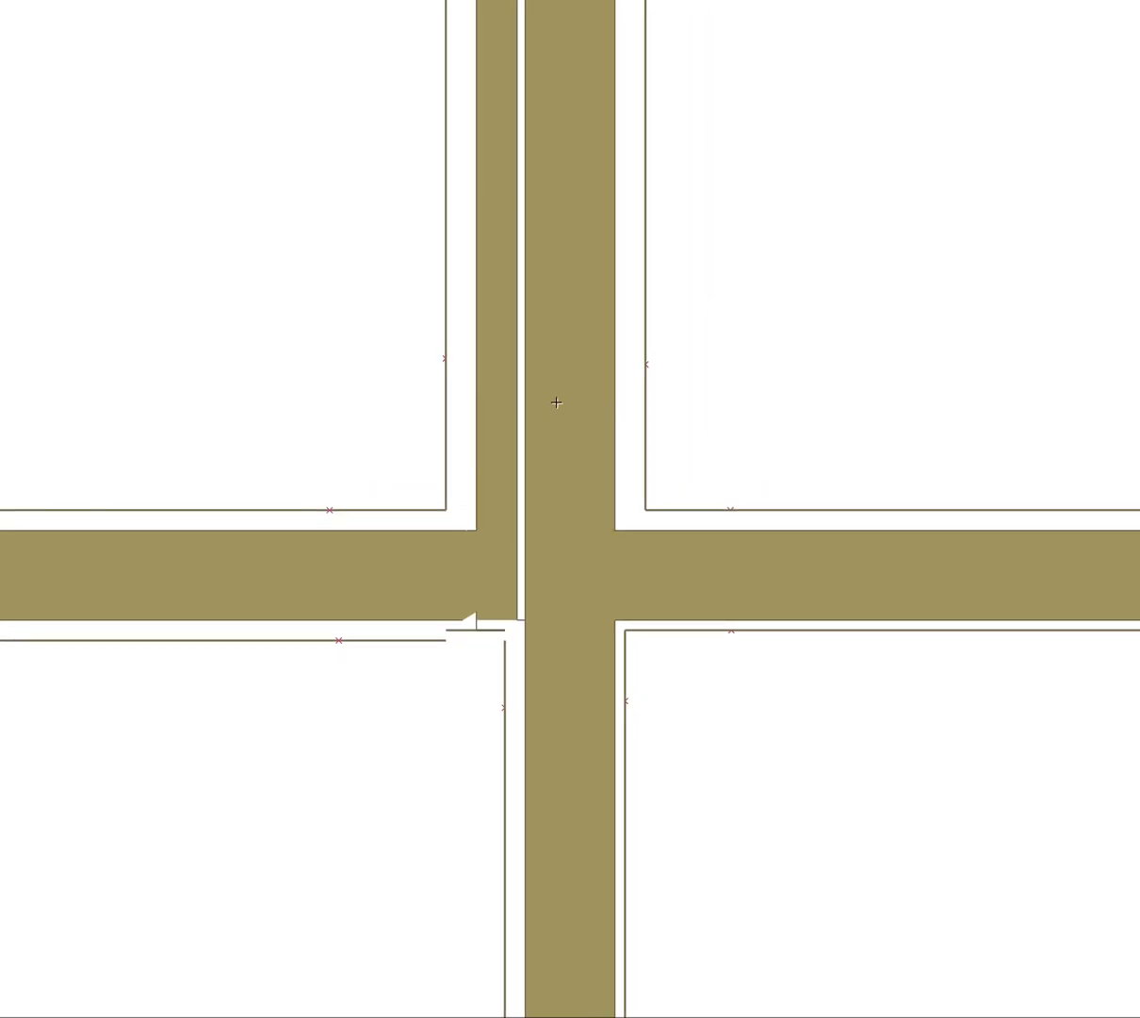
scroll(528, 382, up, 2)
click(545, 375)
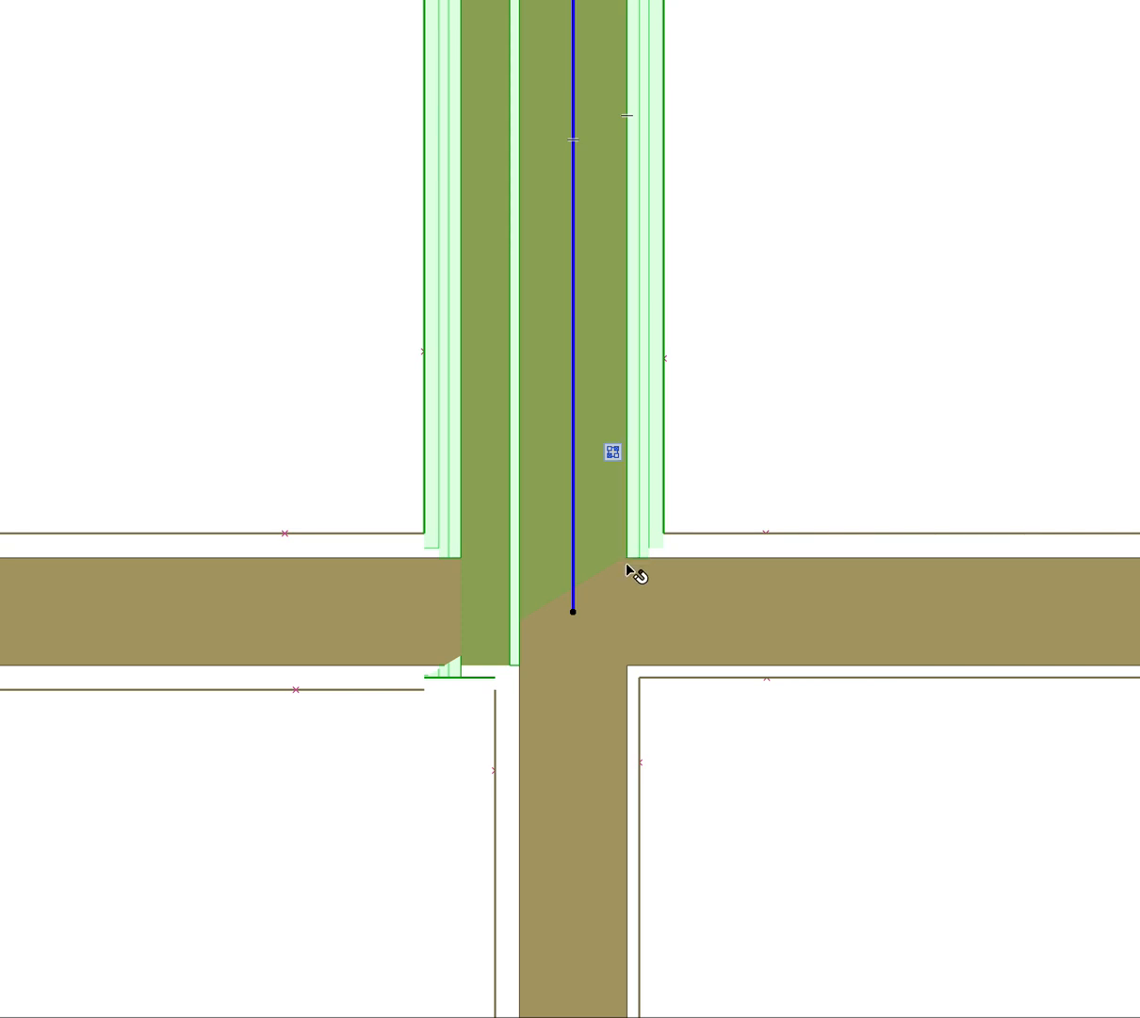
scroll(628, 567, up, 5)
scroll(626, 517, down, 3)
scroll(632, 518, down, 4)
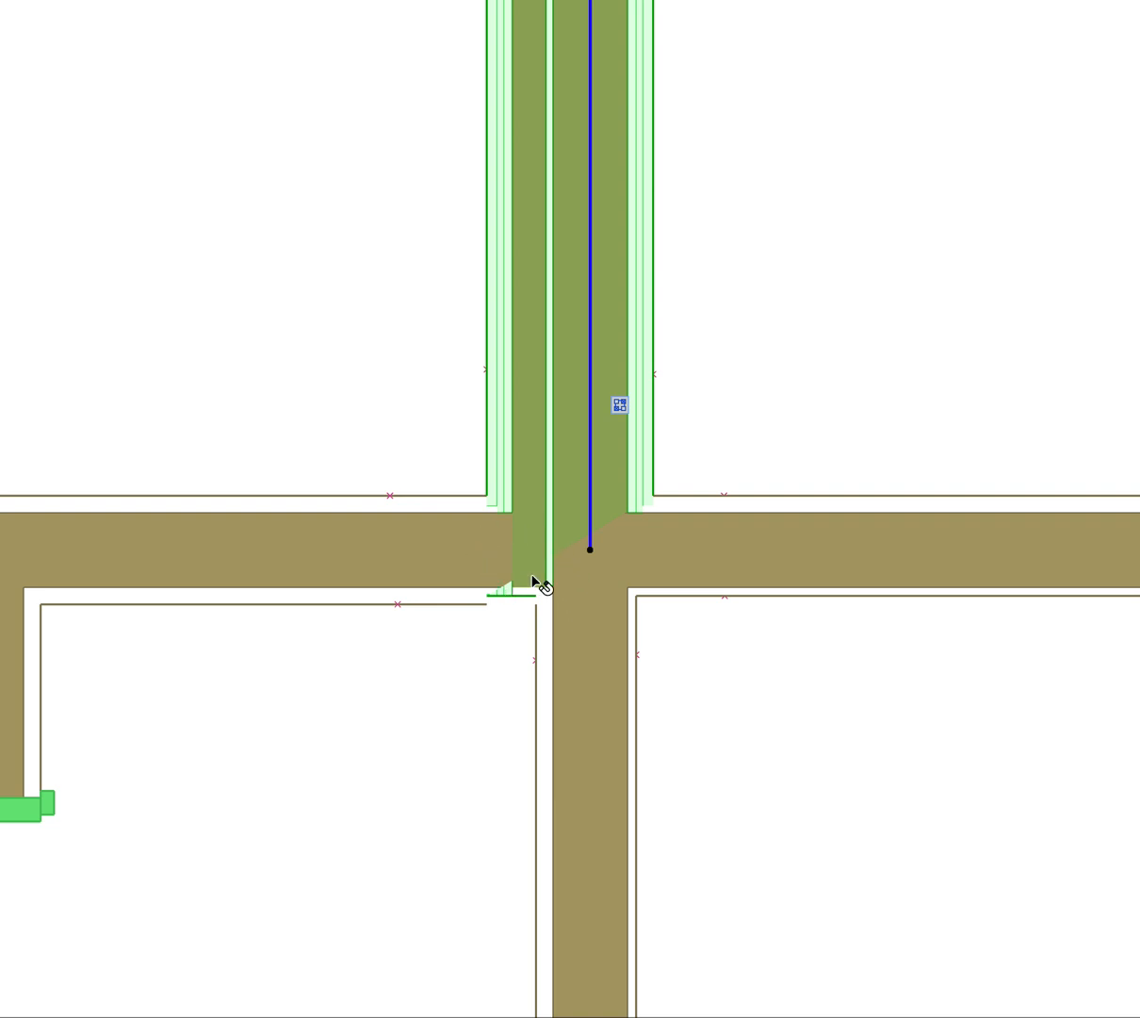
scroll(560, 513, up, 1)
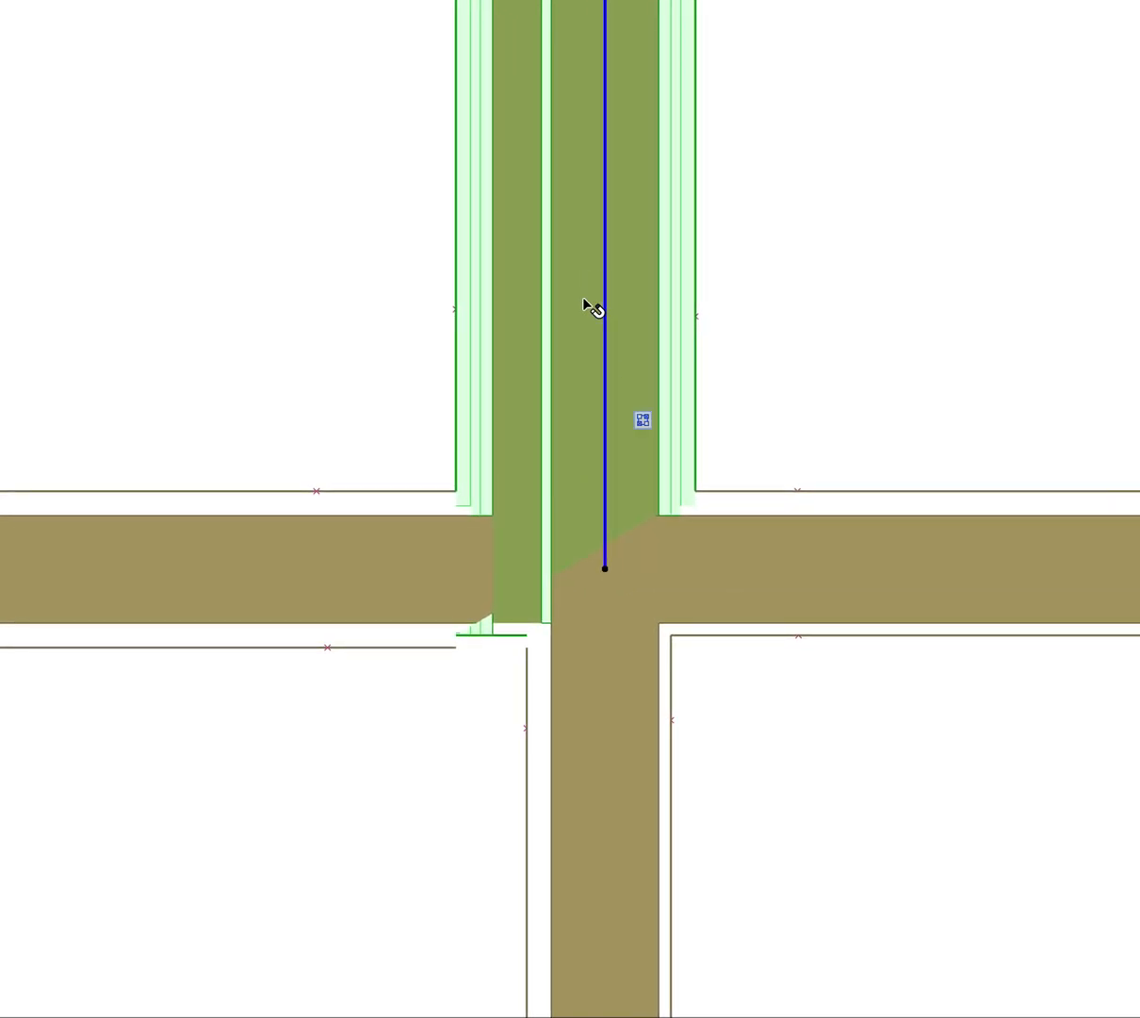
middle_drag(585, 303, 582, 284)
Open the upper wall's settings and examine its reference line location options and offset.
double_click(657, 322)
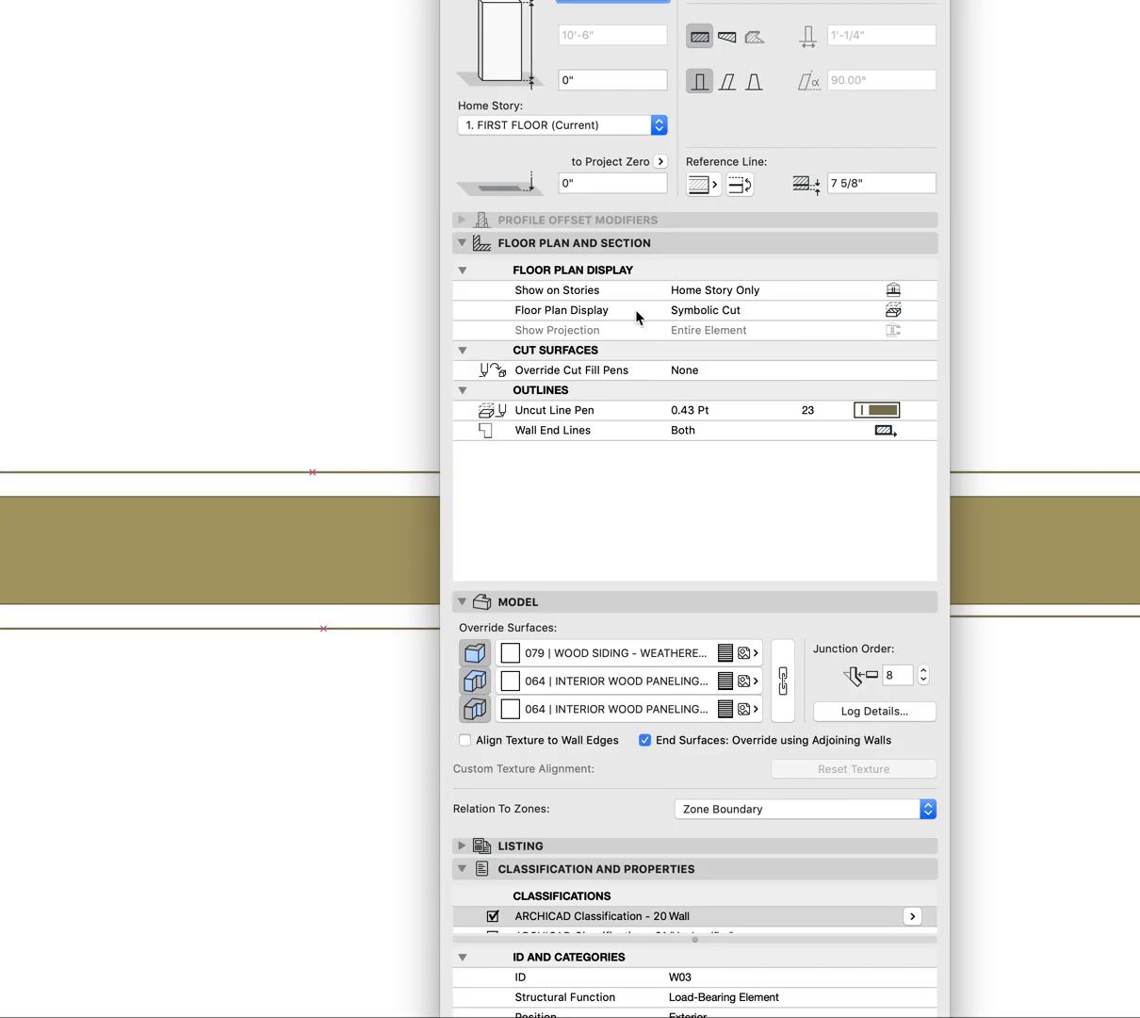
drag(697, 0, 642, 192)
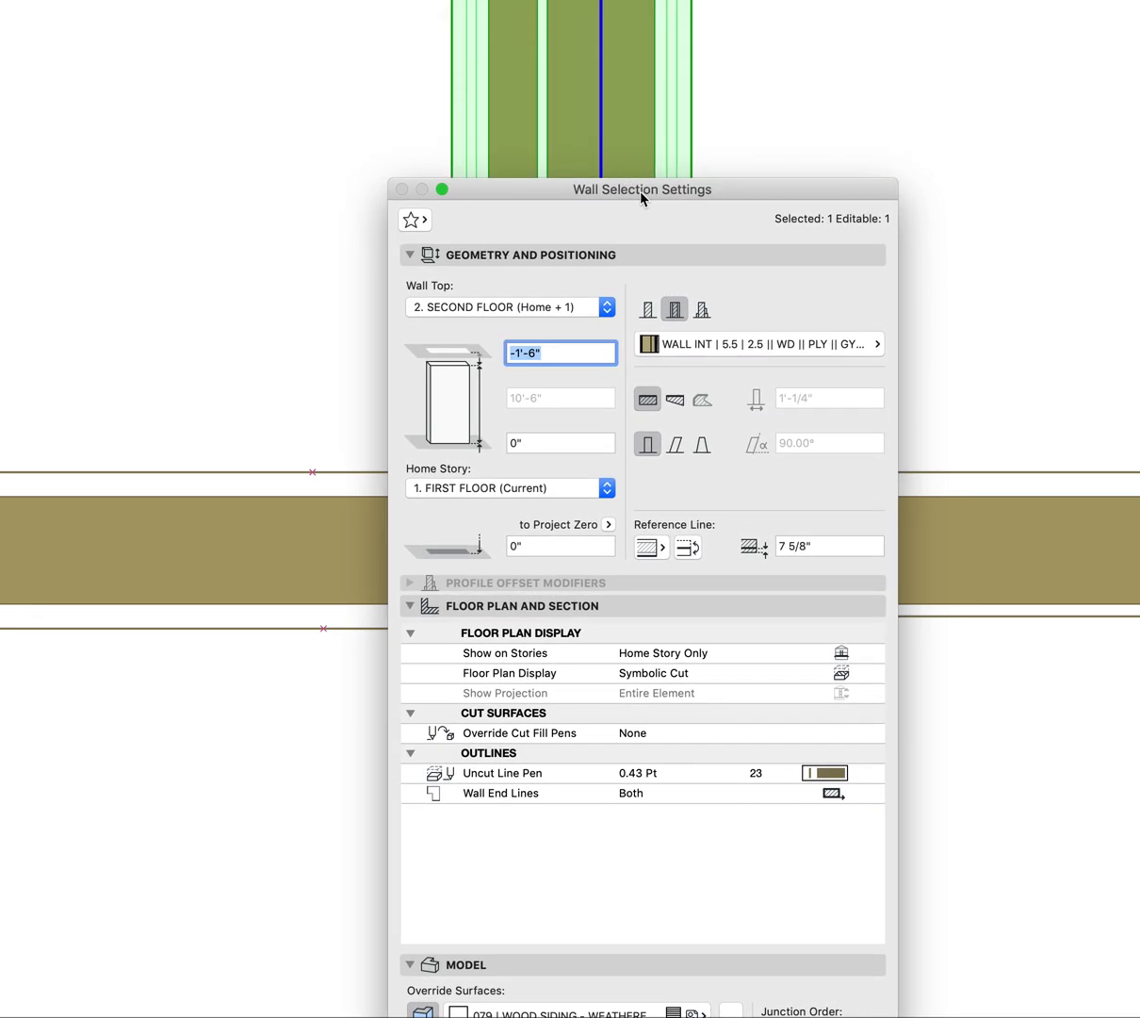
click(648, 547)
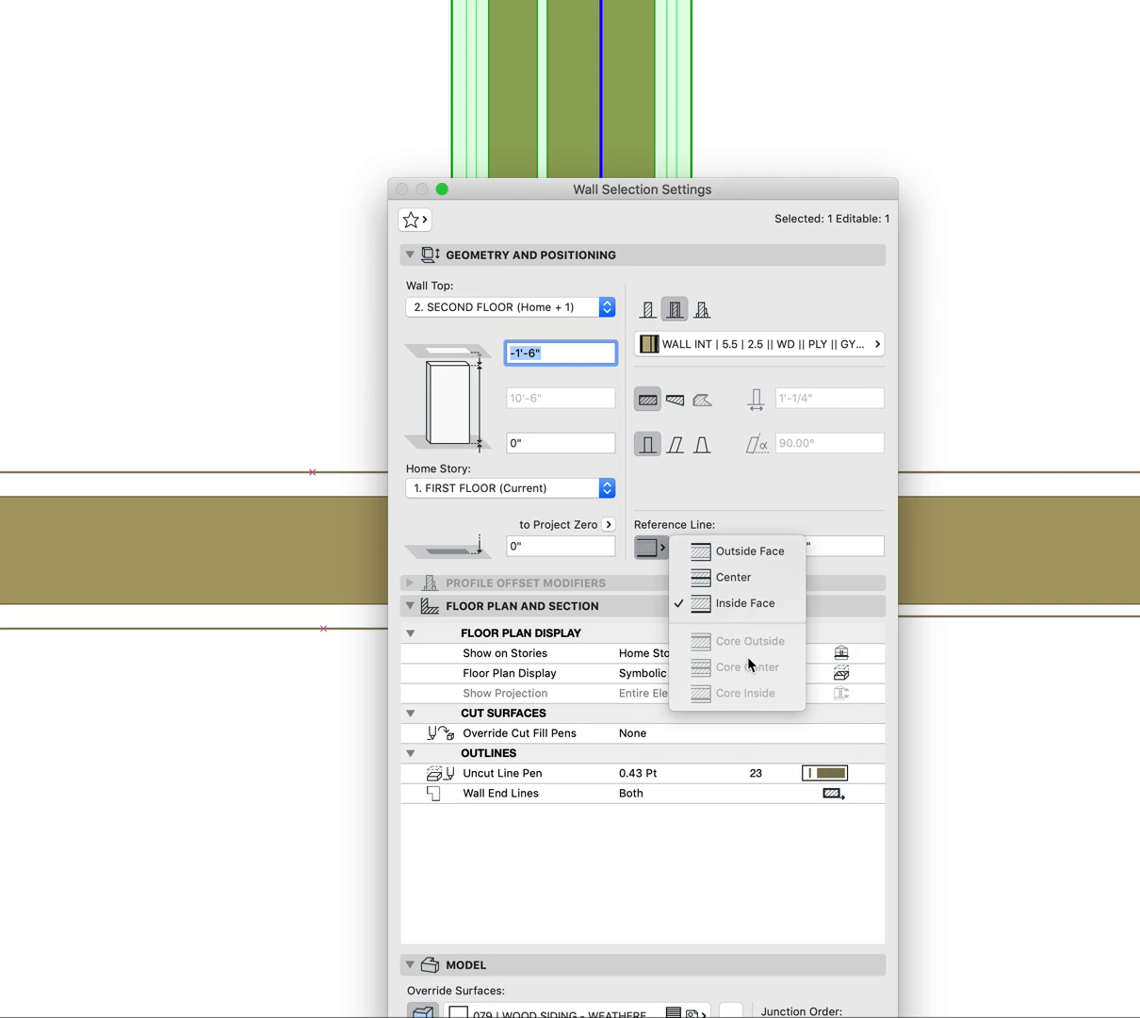
click(757, 517)
drag(826, 550, 756, 547)
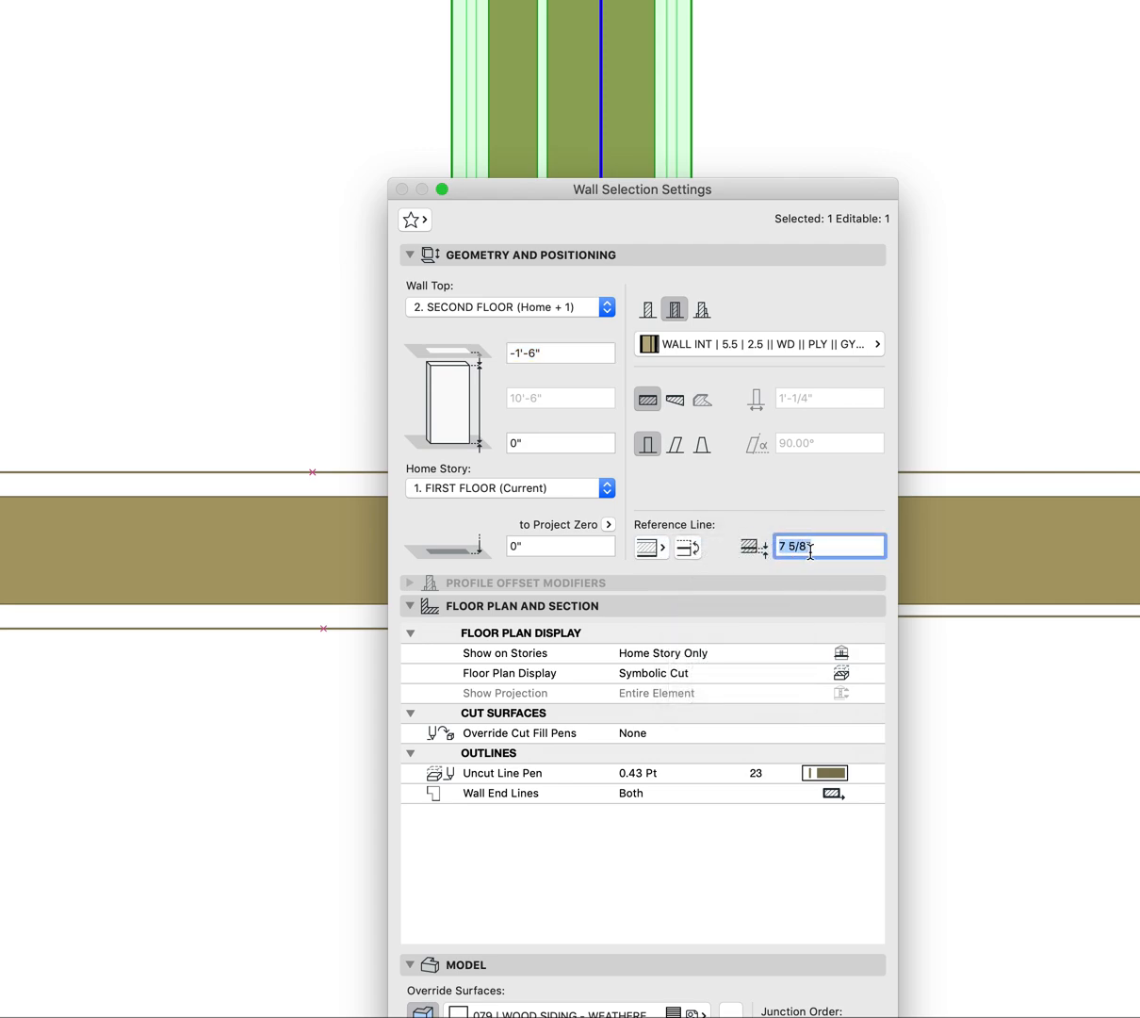
click(649, 547)
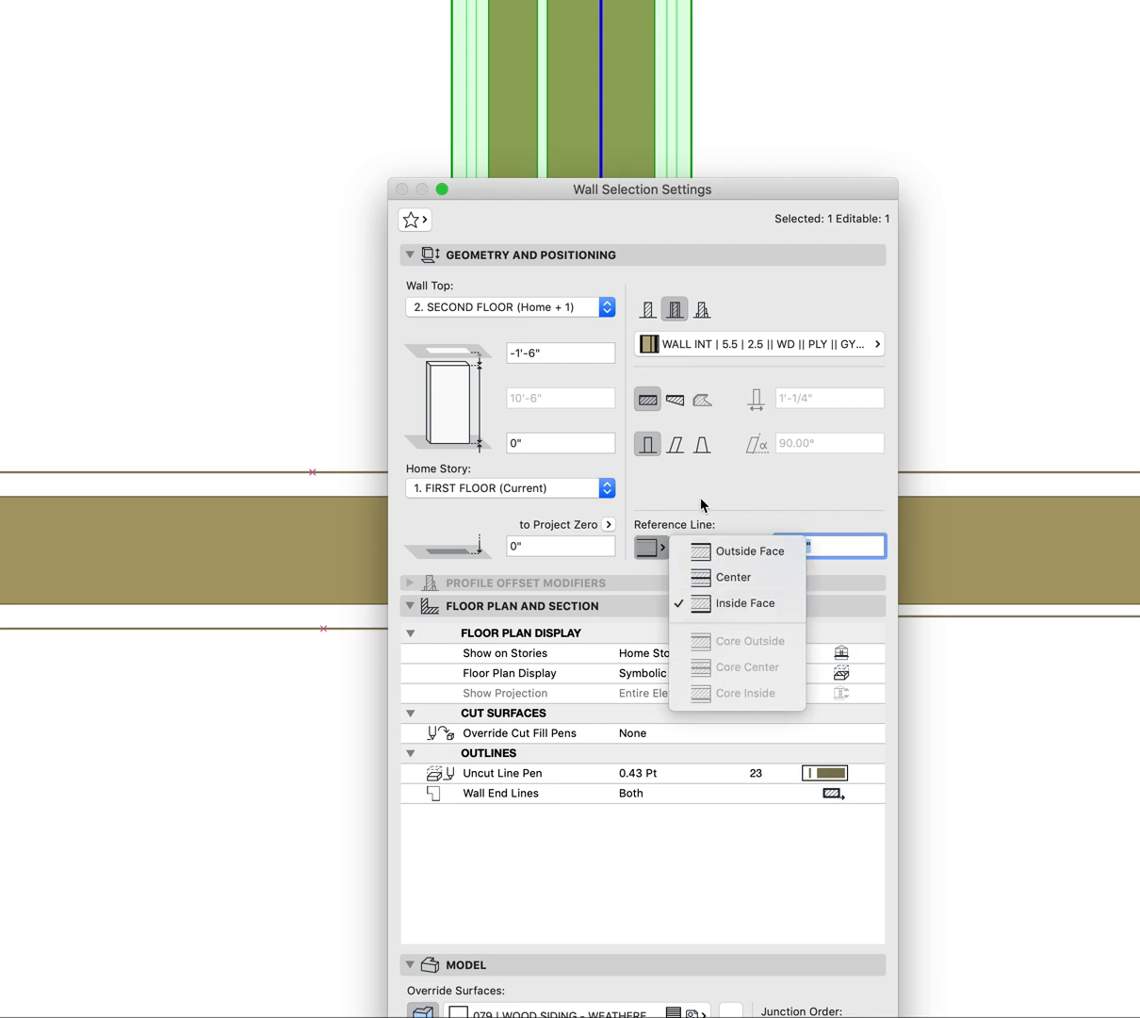
click(658, 483)
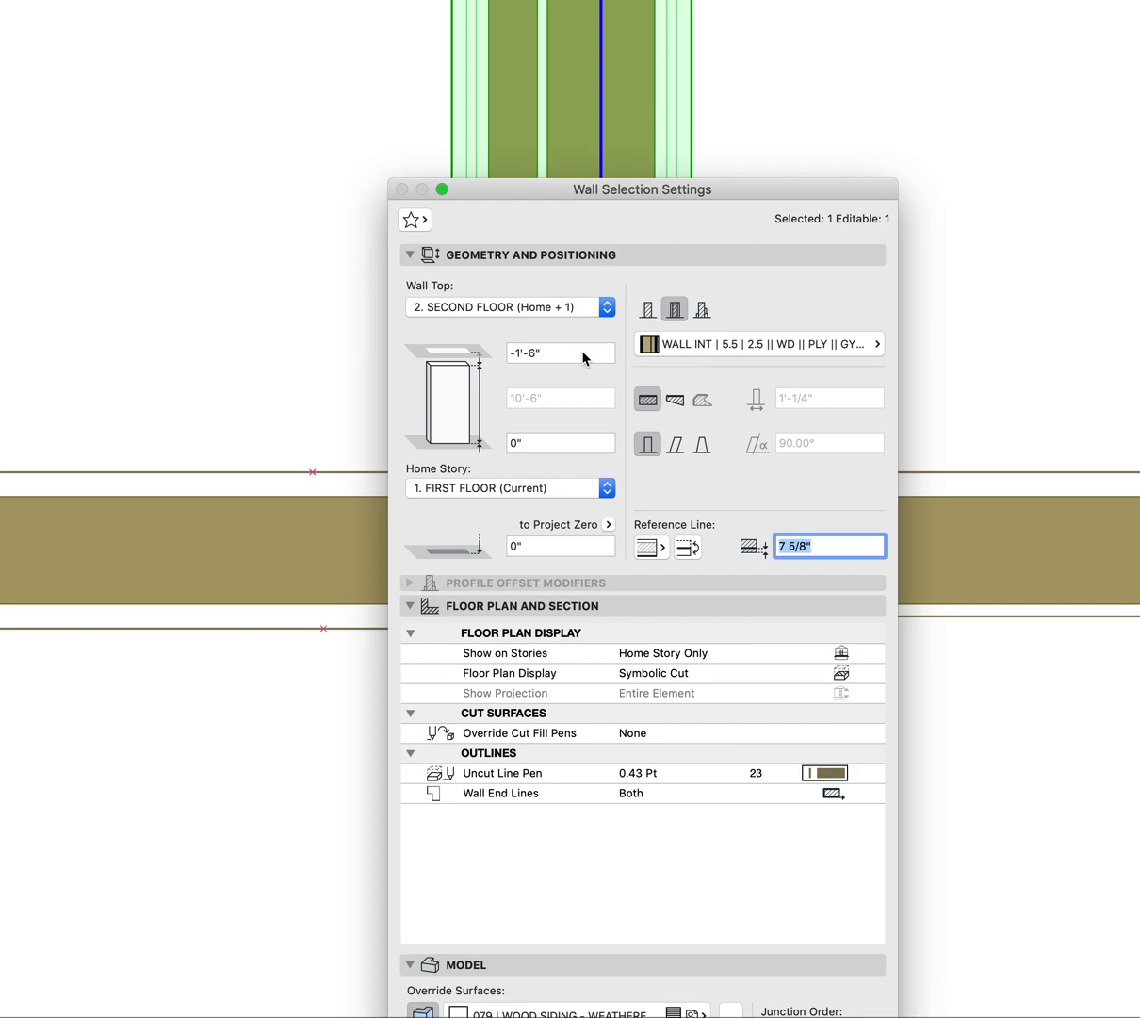
key(Return)
Edit the upper wall's composite and set the type of its 5 1/2" !COMPOSITES - CORE skin to Core.
right_click(583, 269)
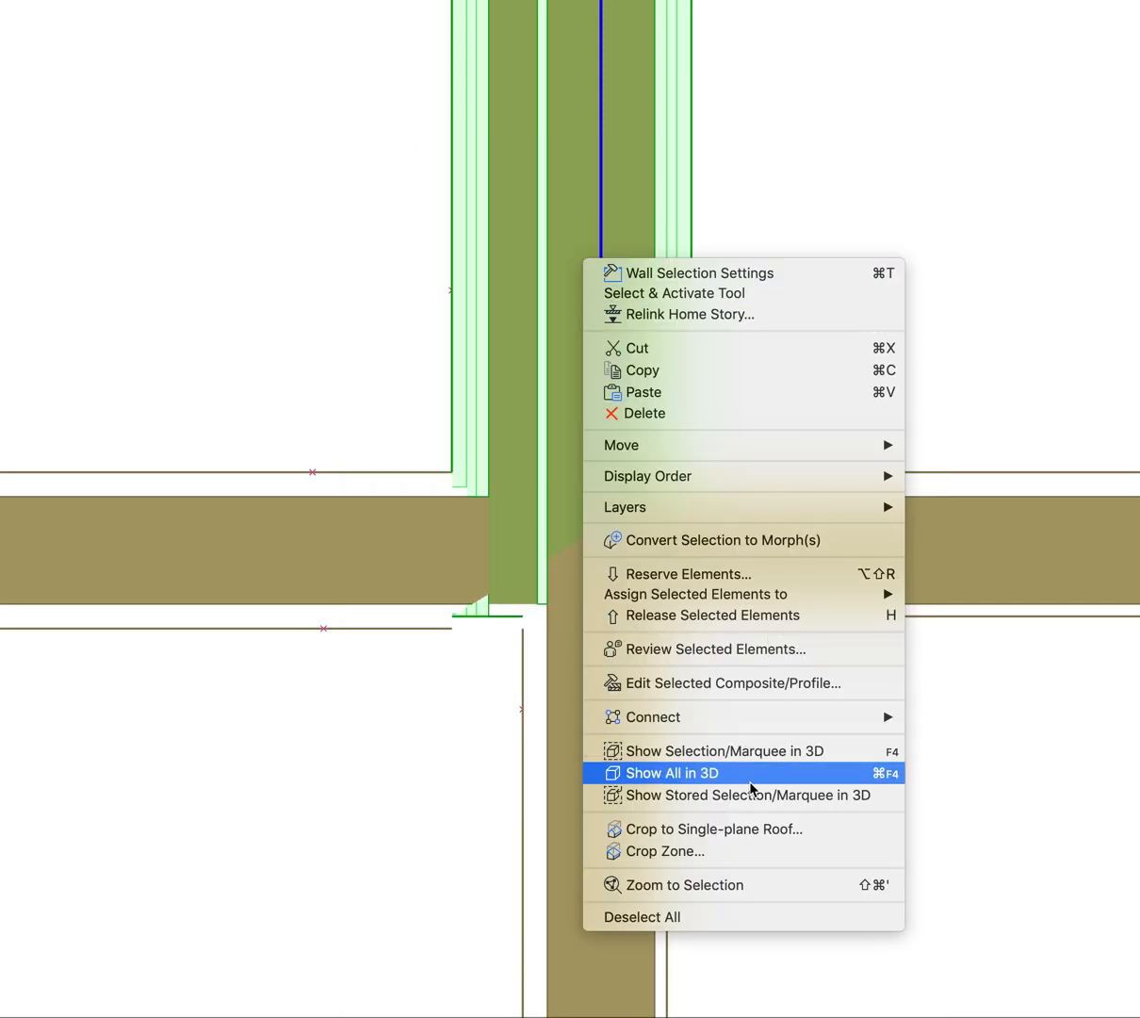
click(759, 694)
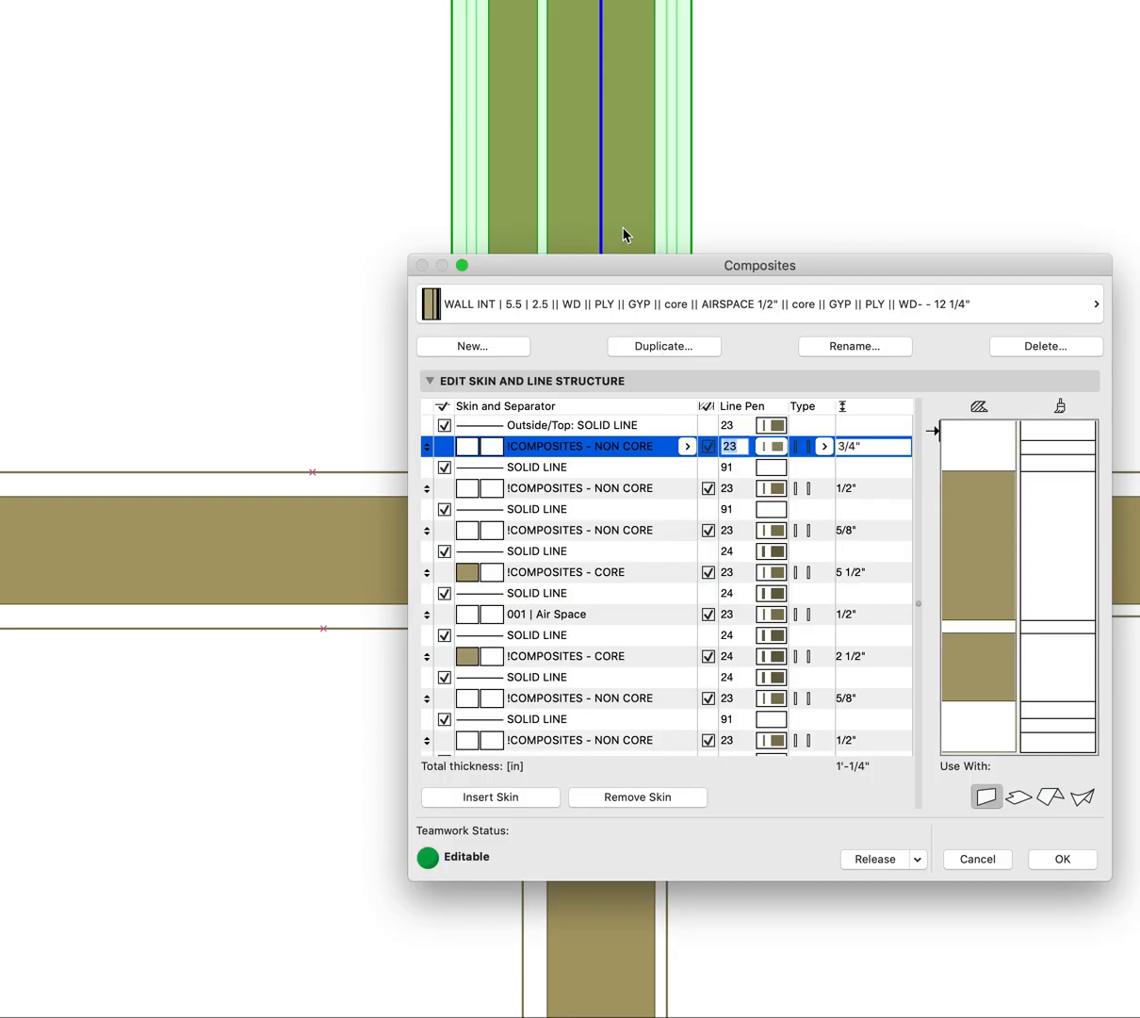
drag(703, 268, 553, 252)
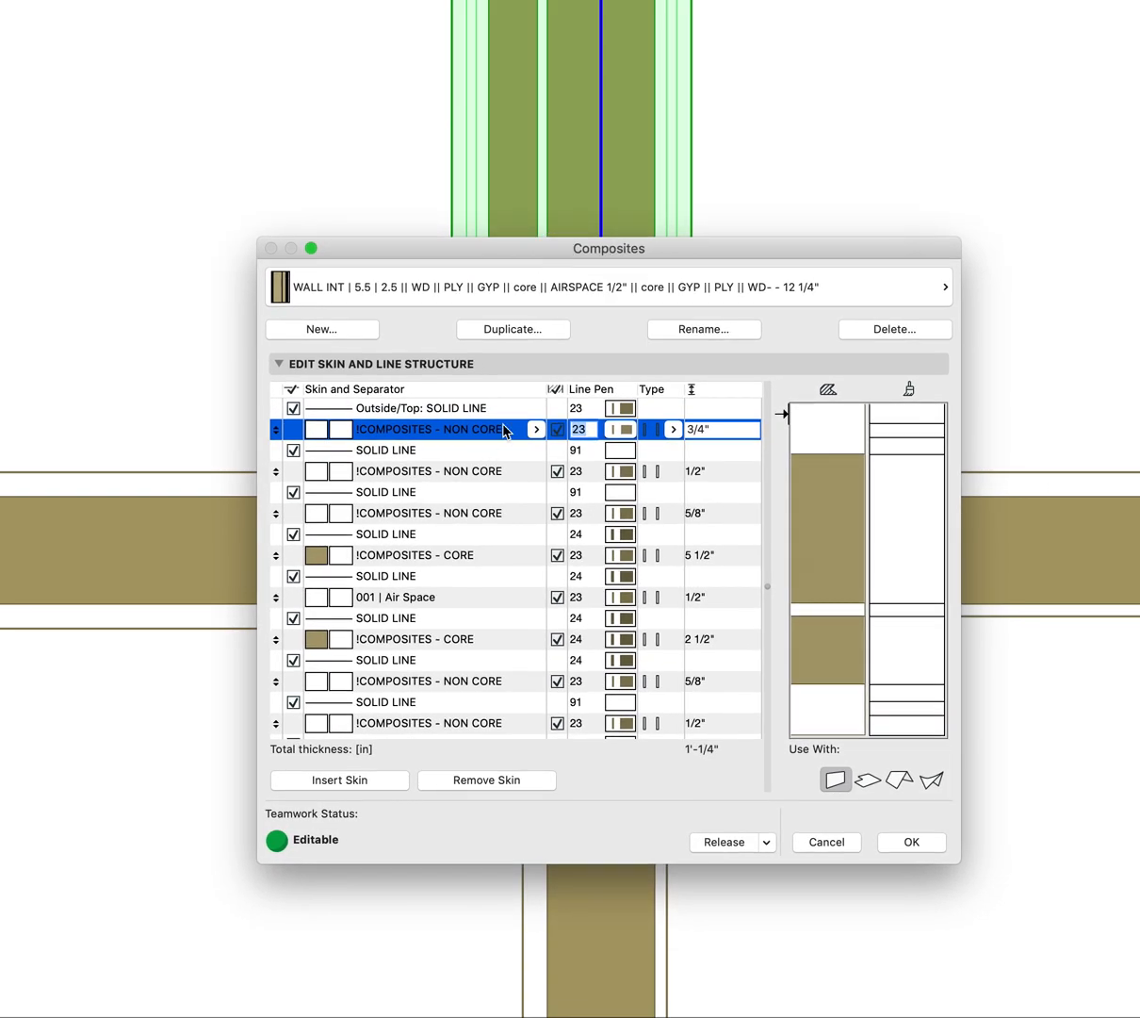
click(771, 515)
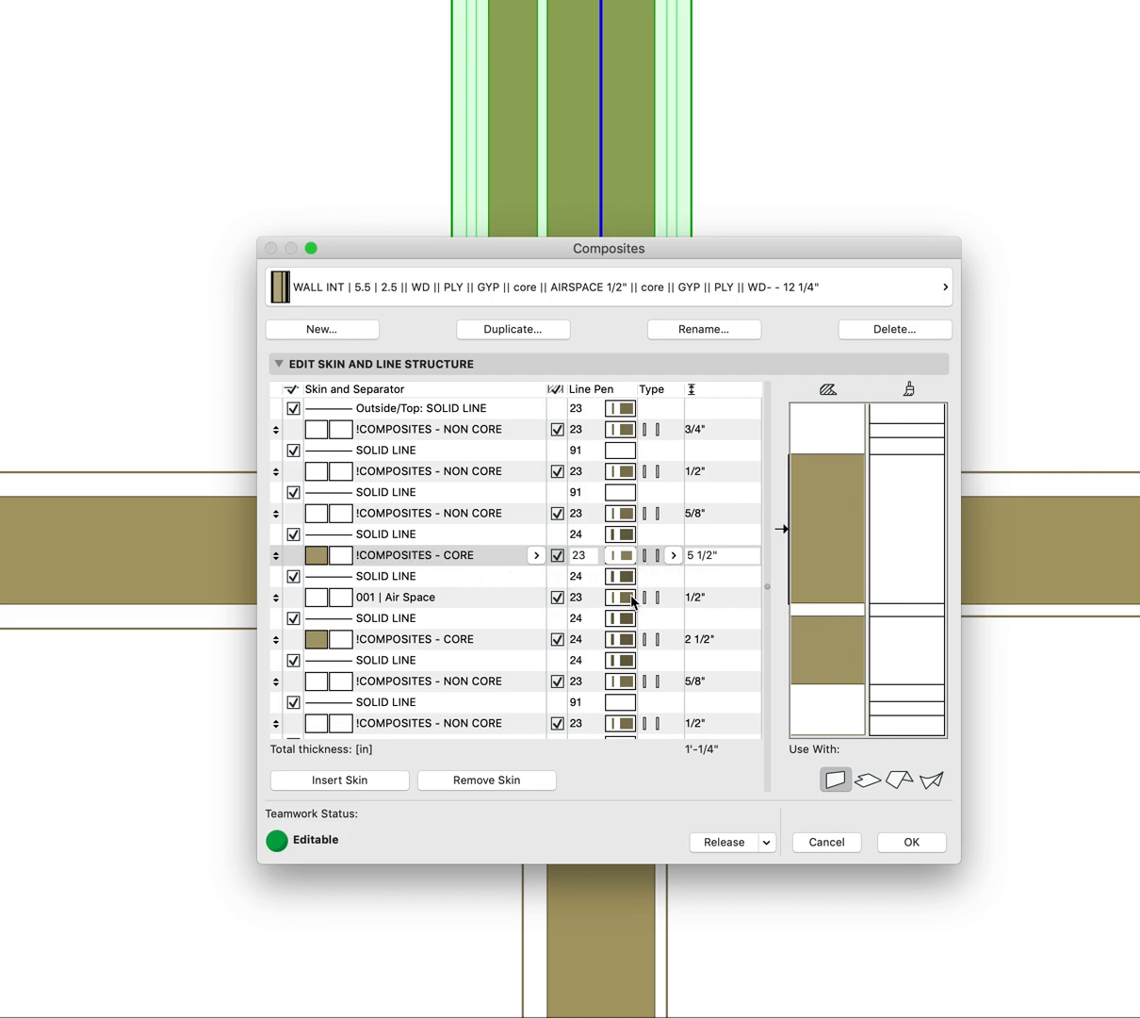
scroll(660, 678, down, 3)
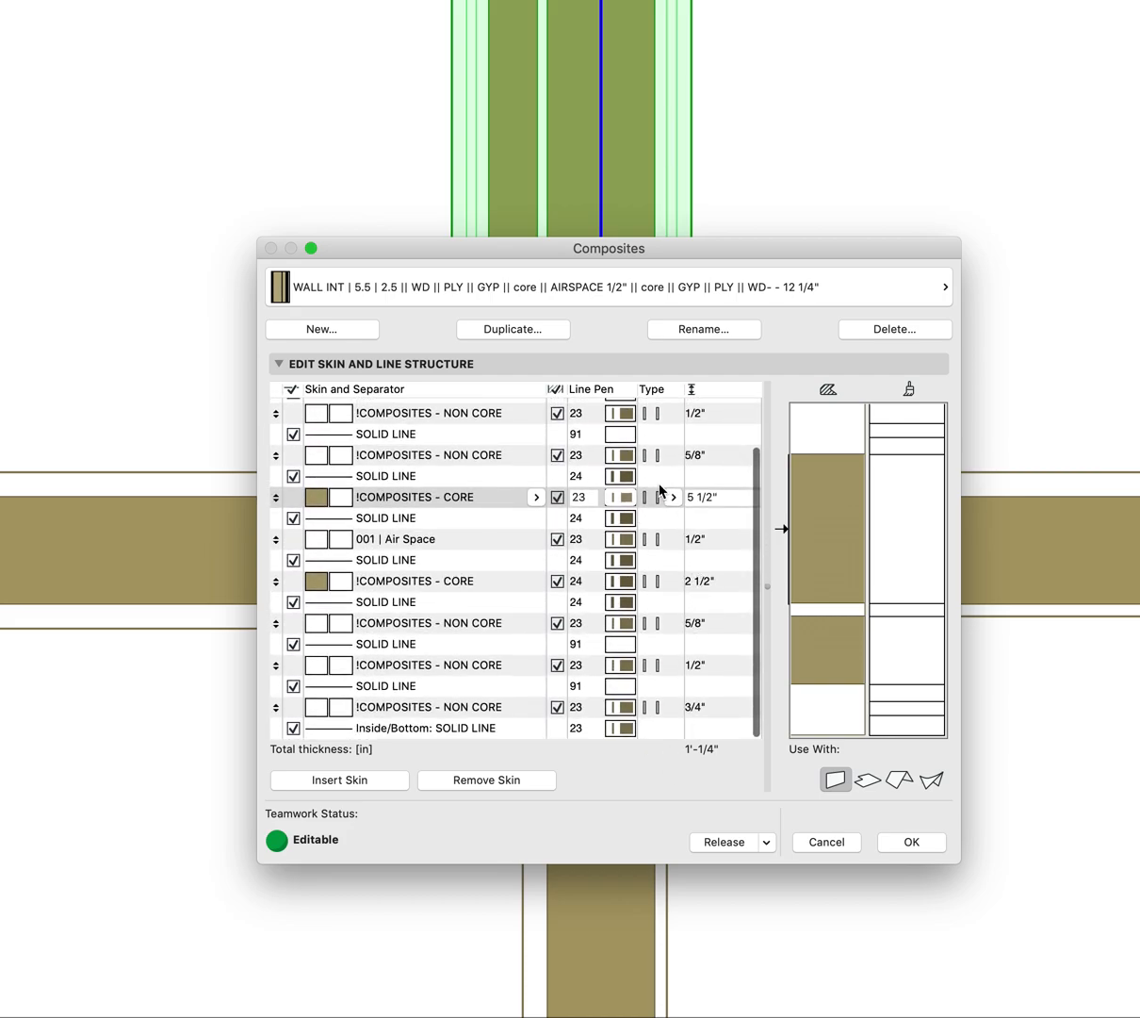
scroll(624, 457, up, 3)
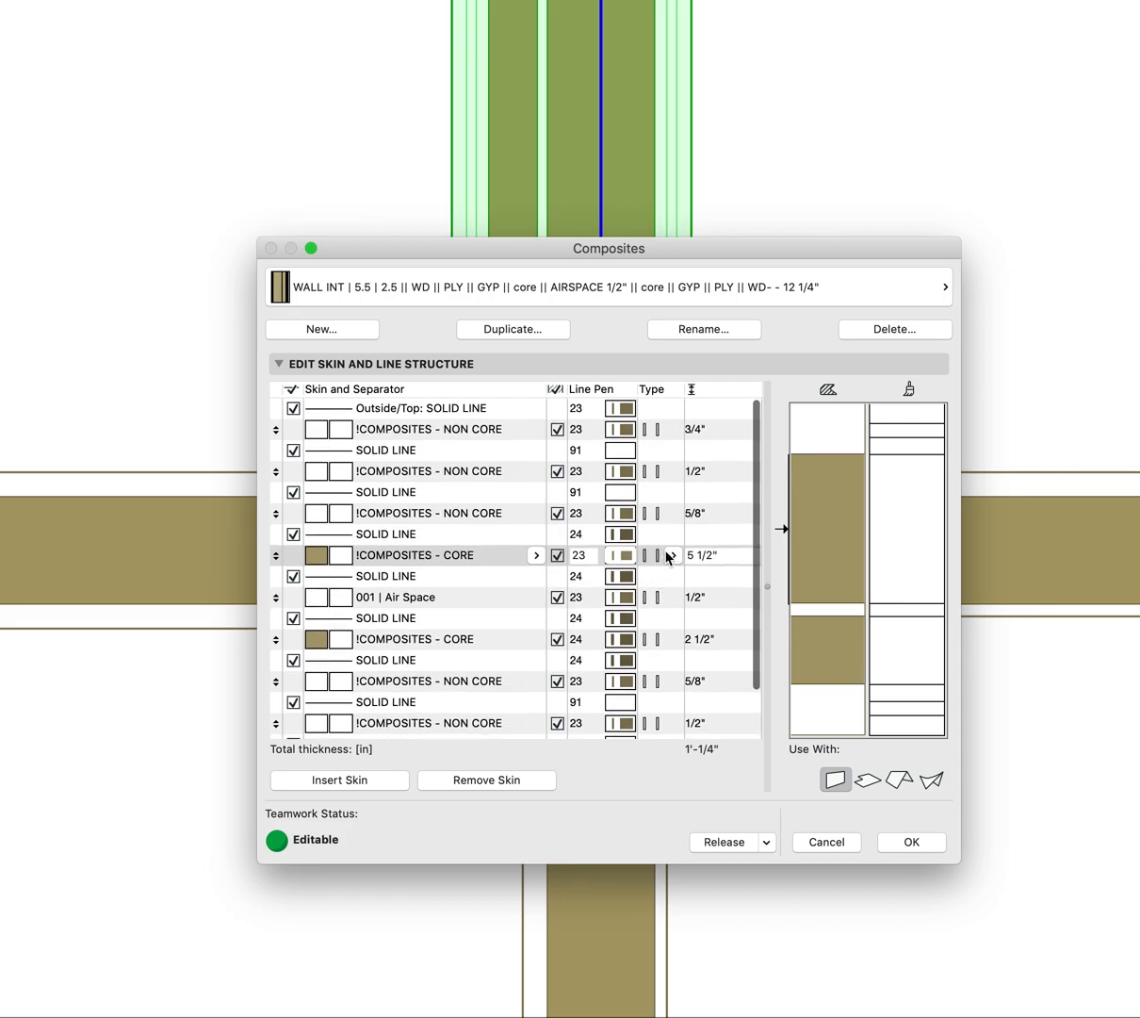
click(673, 559)
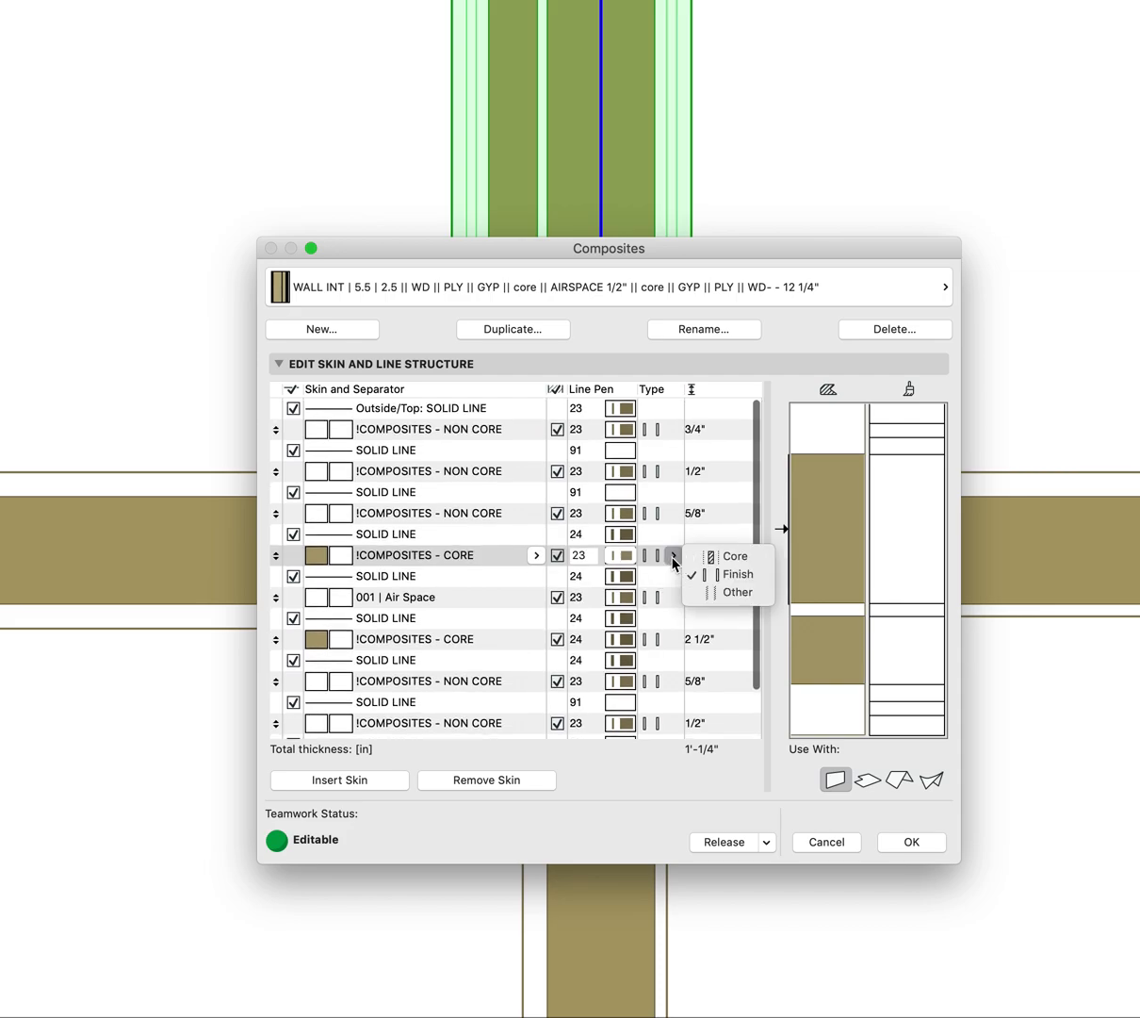
click(741, 554)
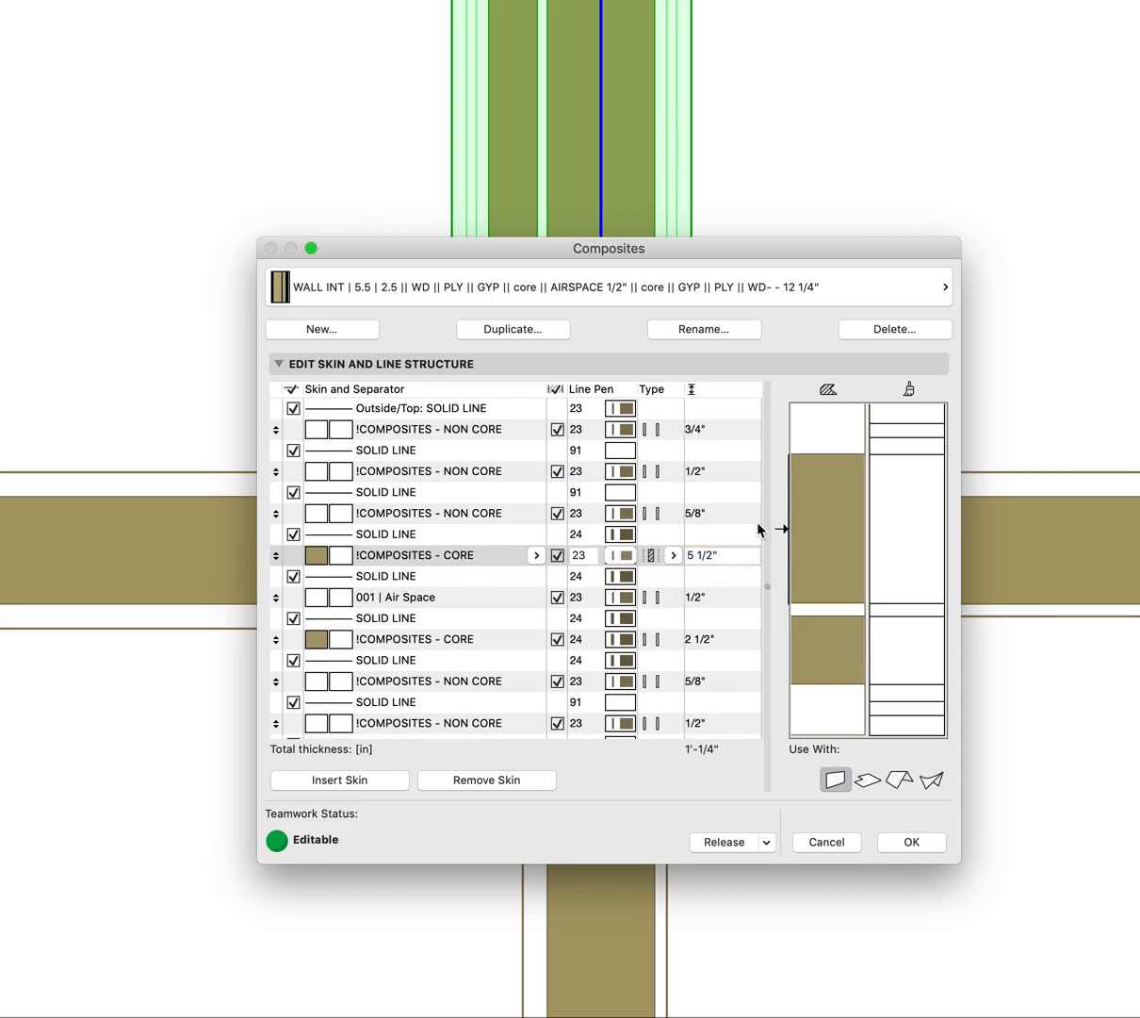
Change the 2 1/2" skin's building material to !COMPOSITES - CORE FURRED and set its type to Core.
drag(651, 257, 1130, 196)
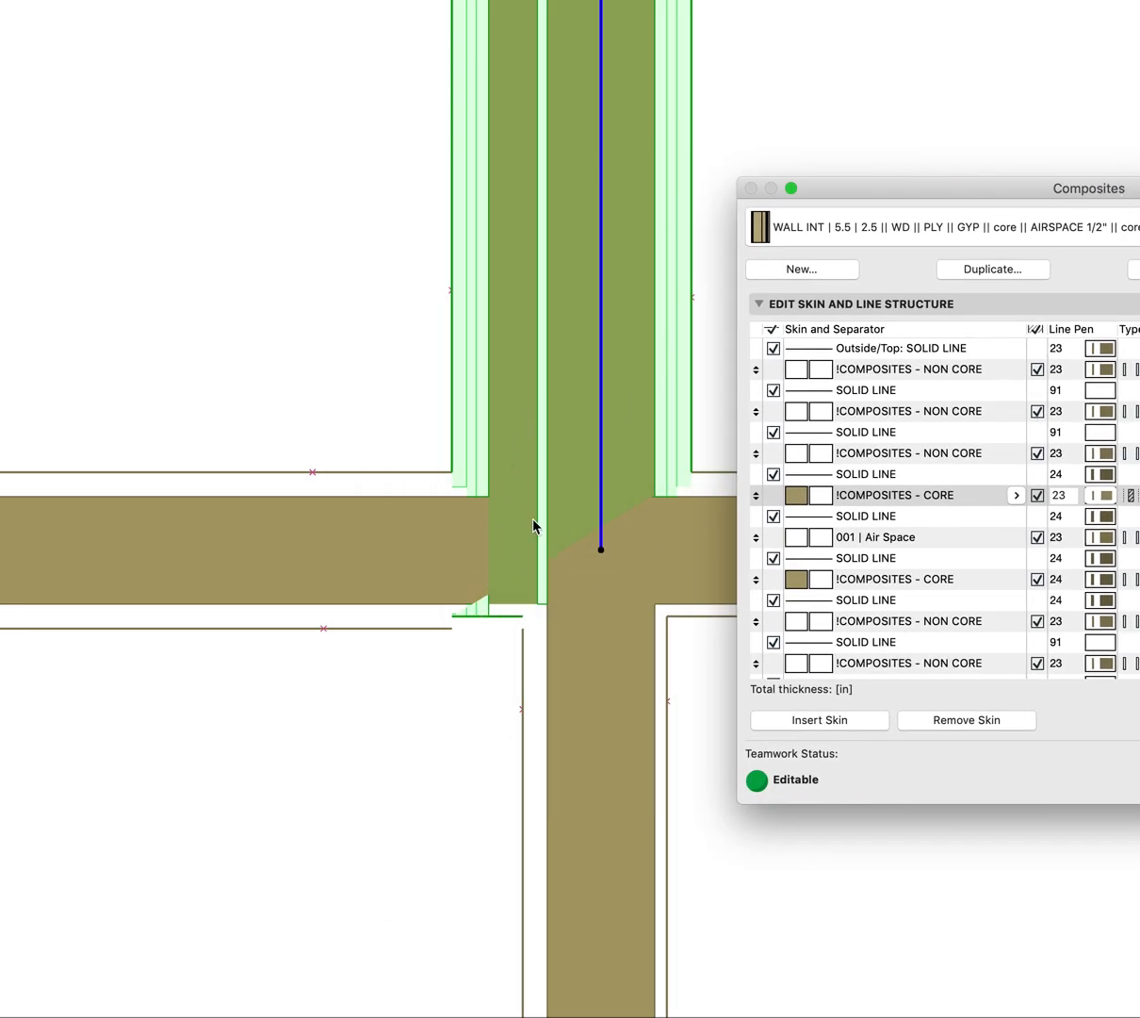
drag(936, 193, 414, 150)
click(778, 563)
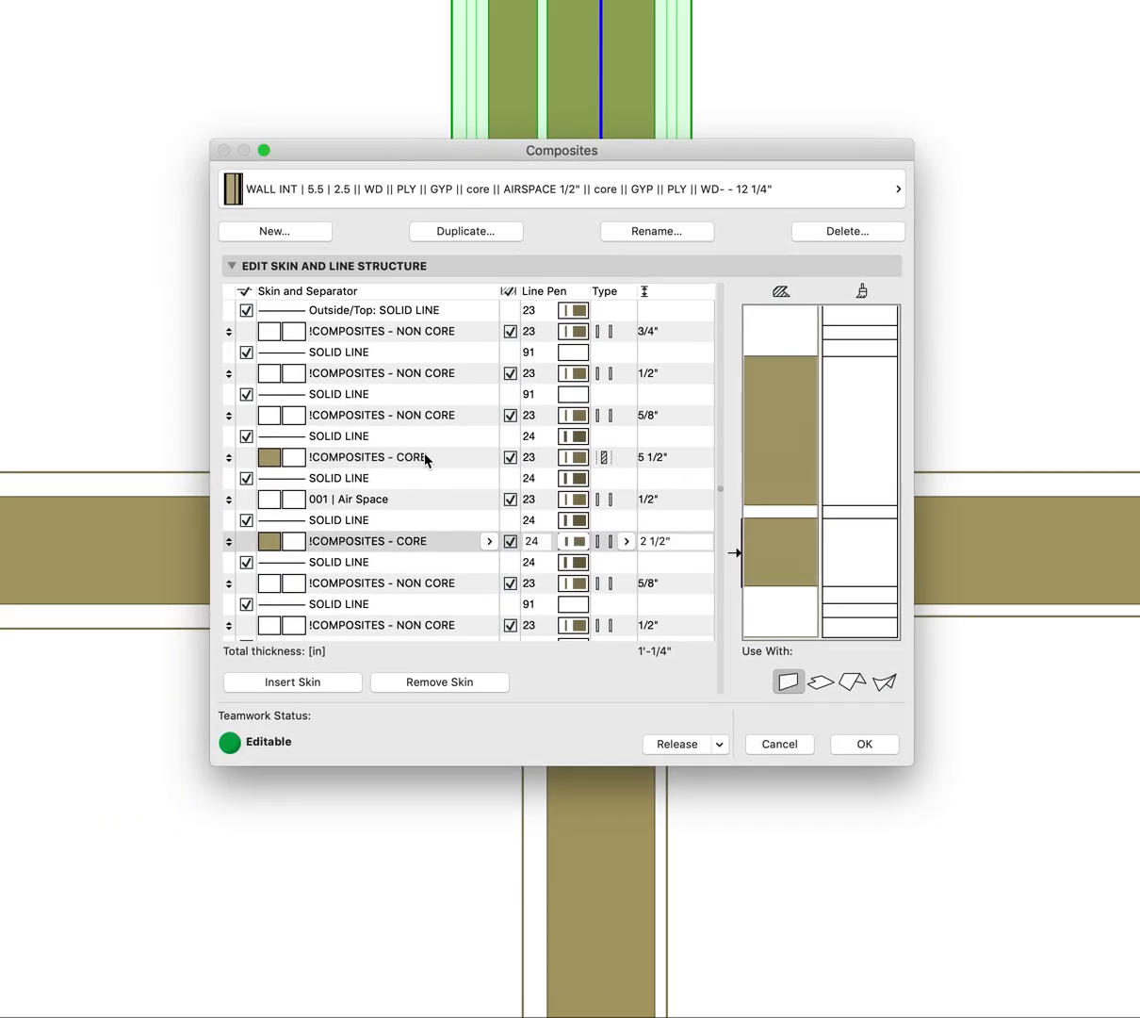
click(488, 541)
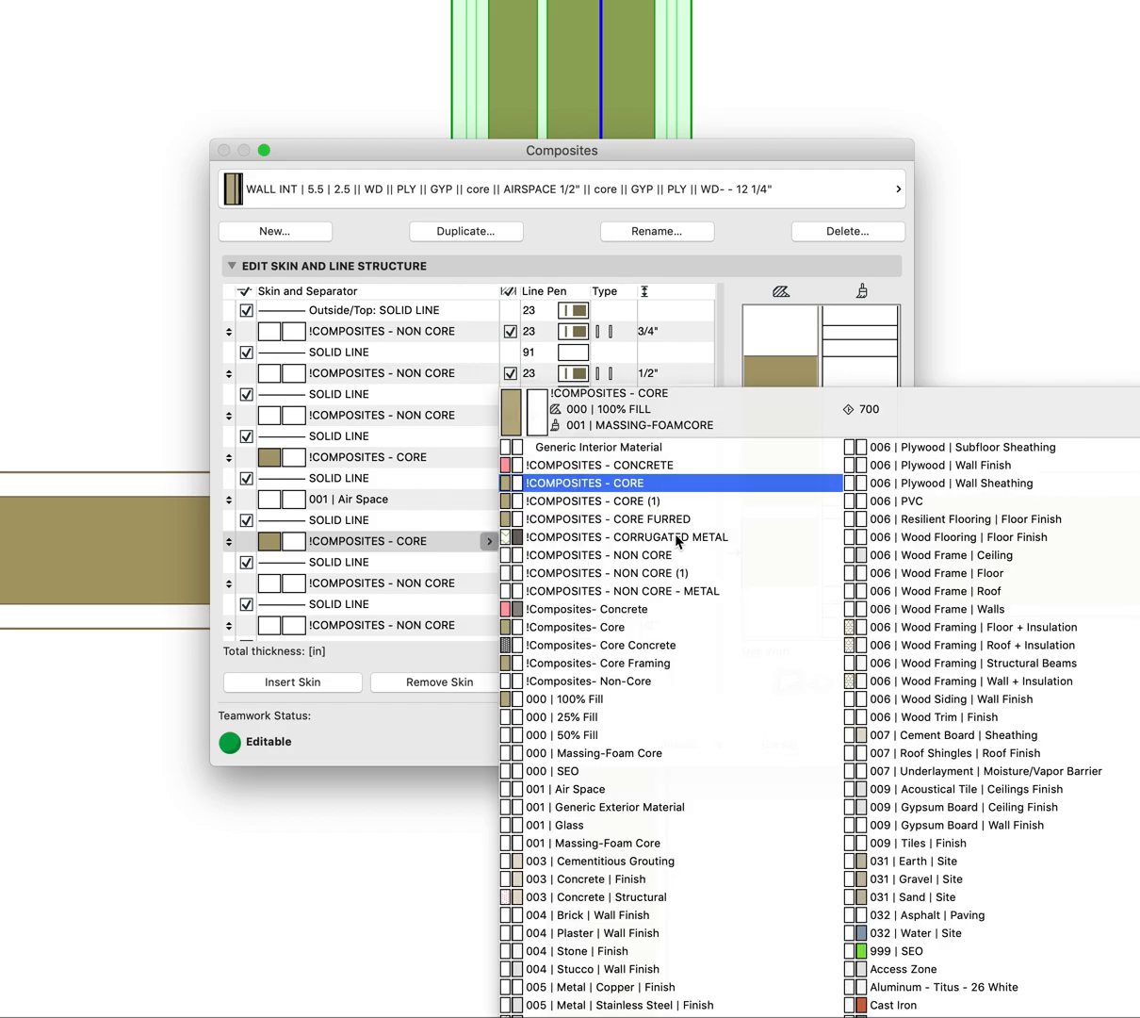
click(673, 533)
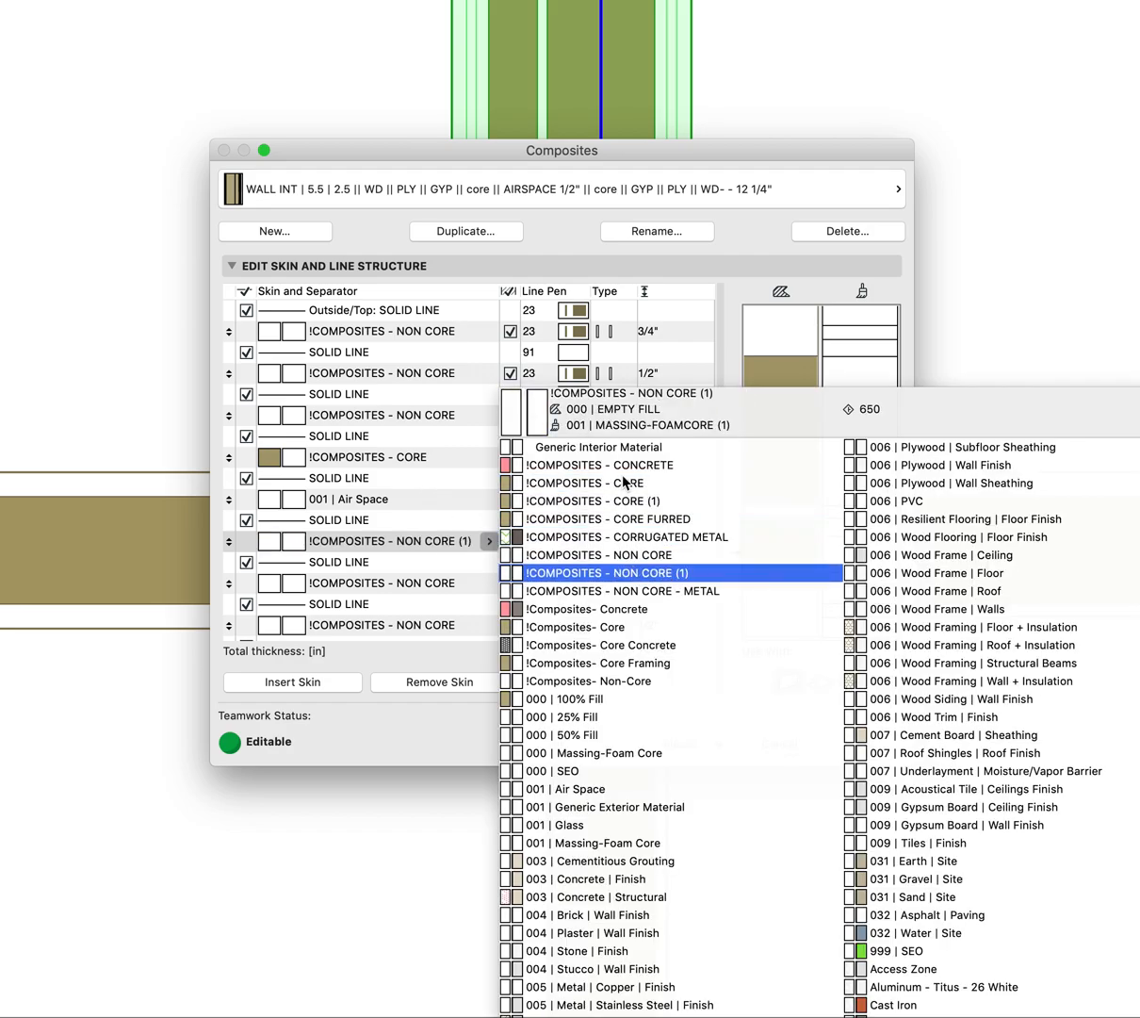
click(688, 523)
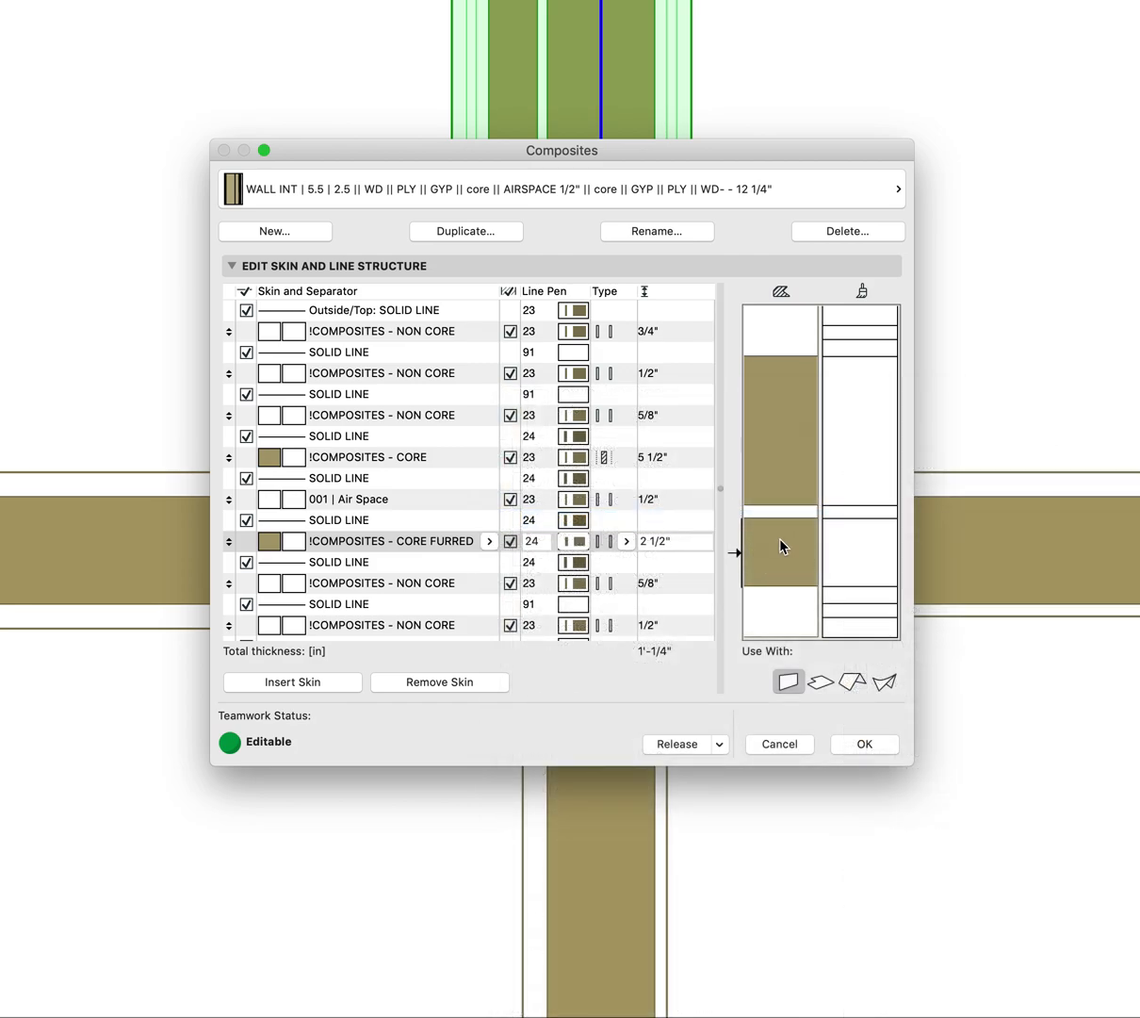
click(625, 541)
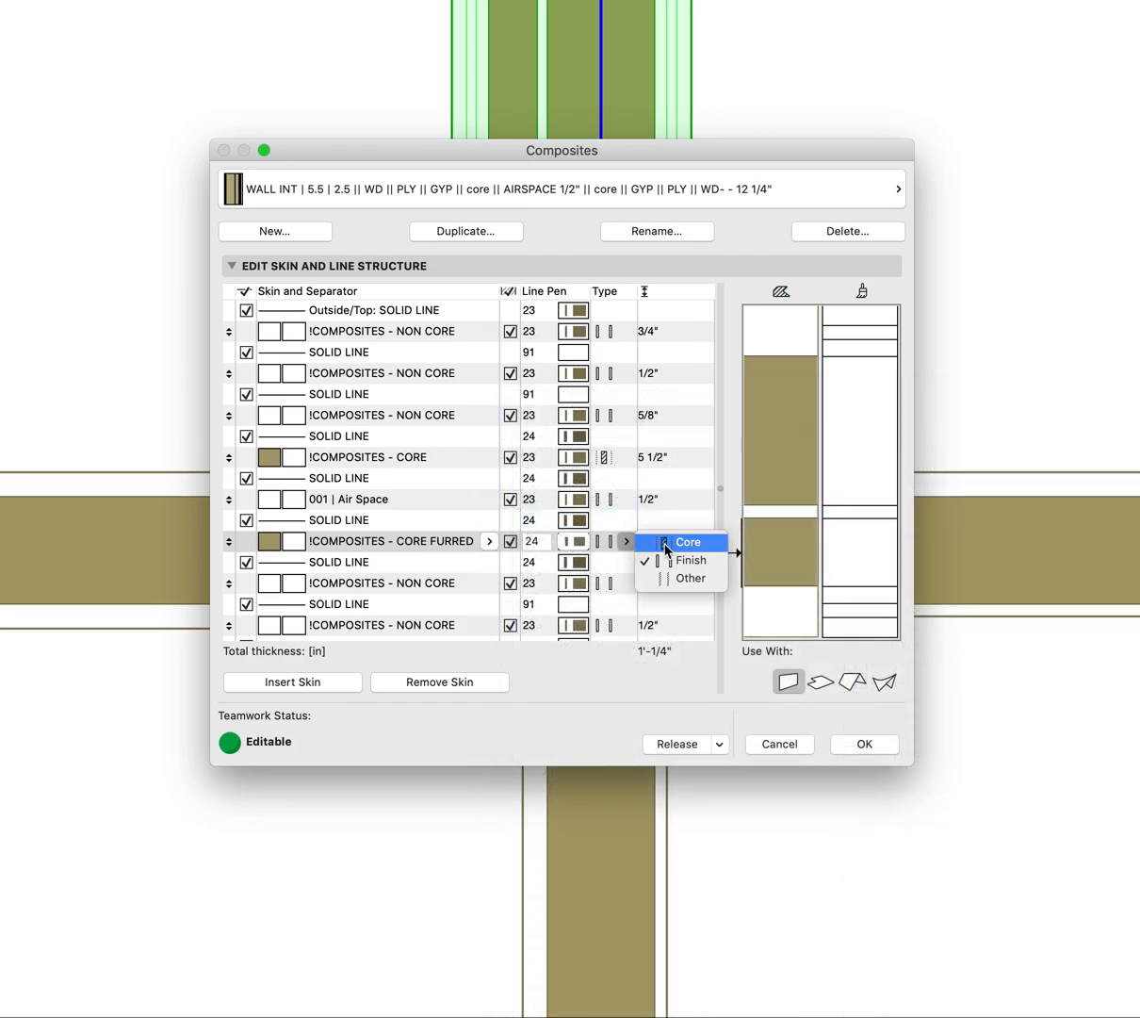
click(697, 543)
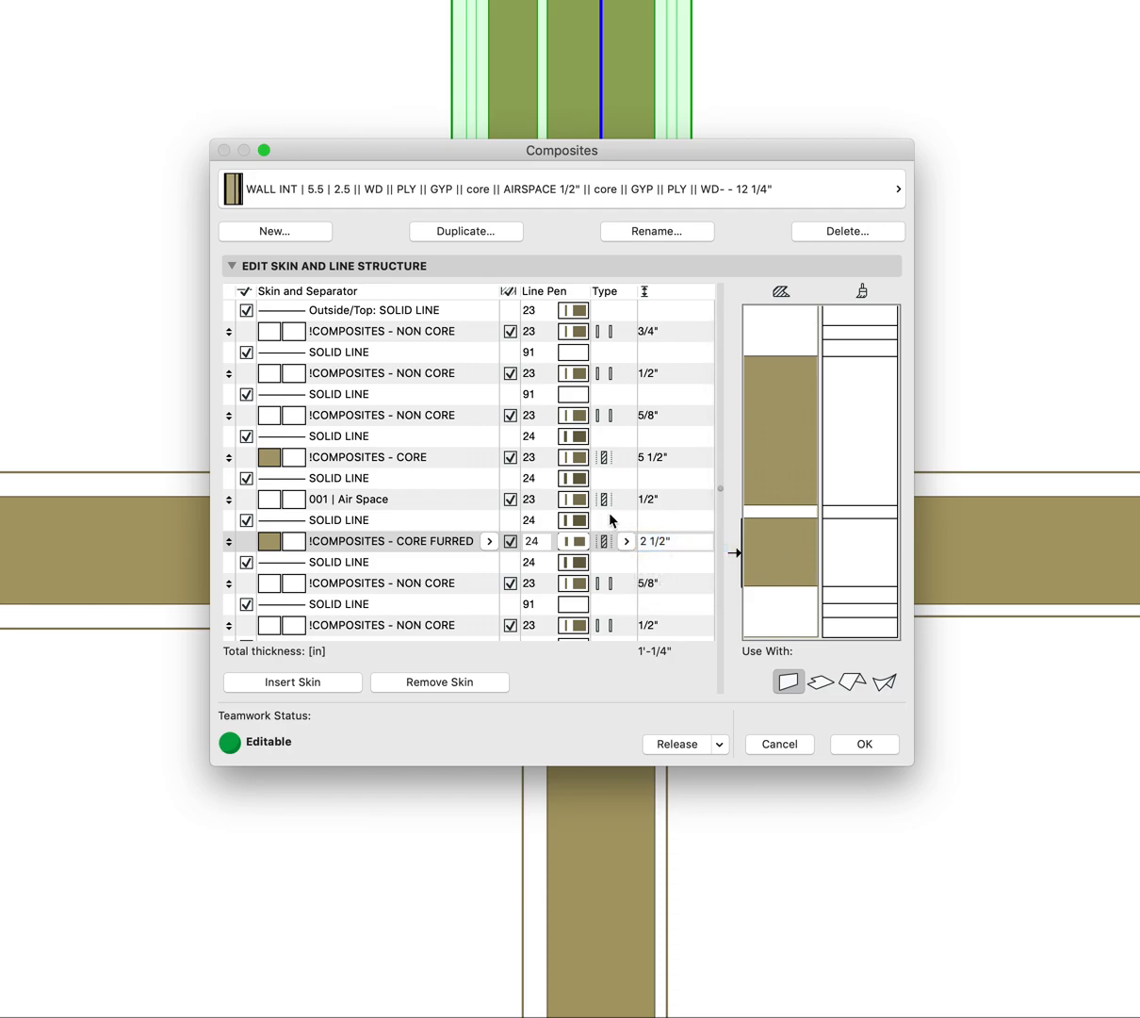
Examine the building material and its priority for the 1/2" air space skin between the two cores.
click(408, 499)
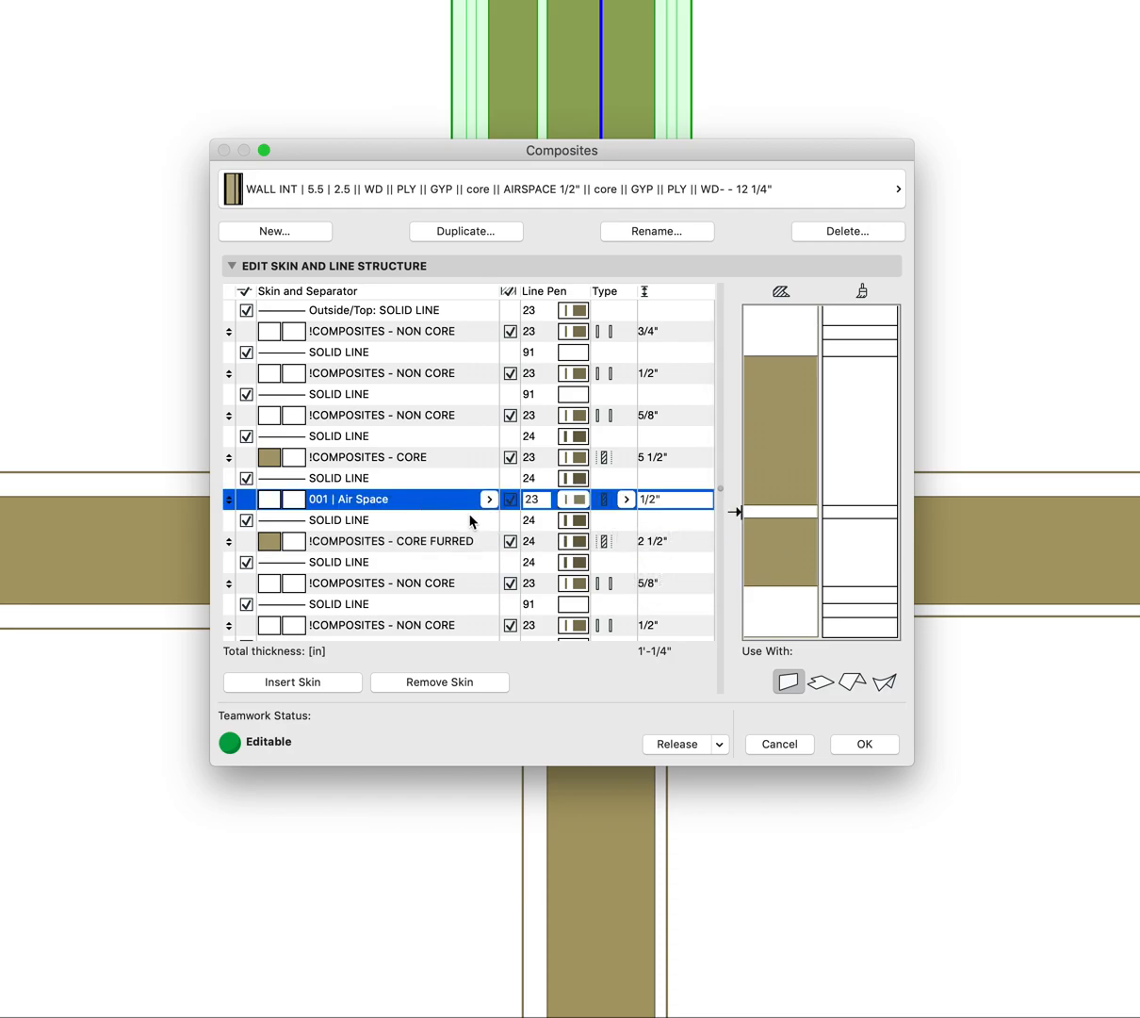
click(489, 500)
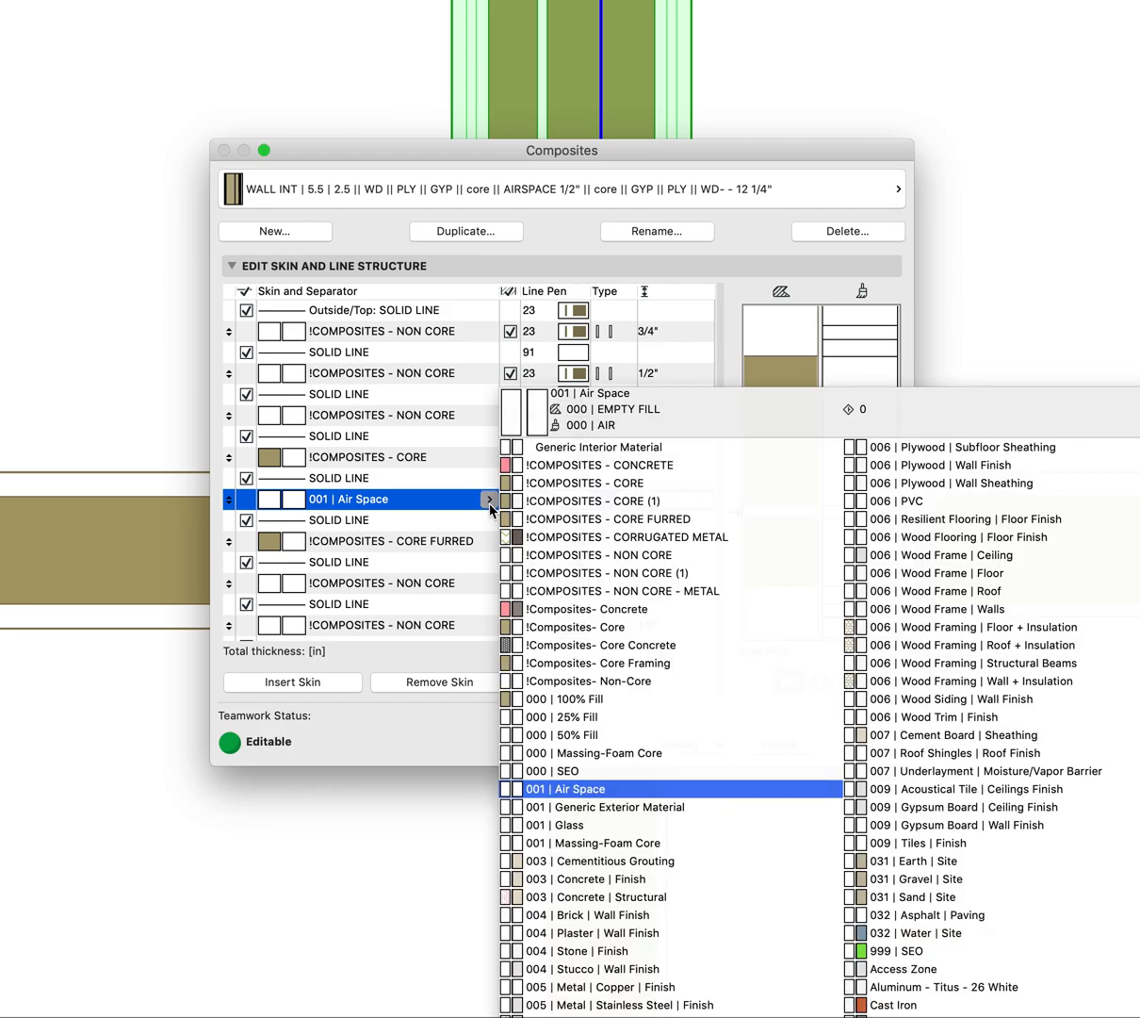
click(410, 523)
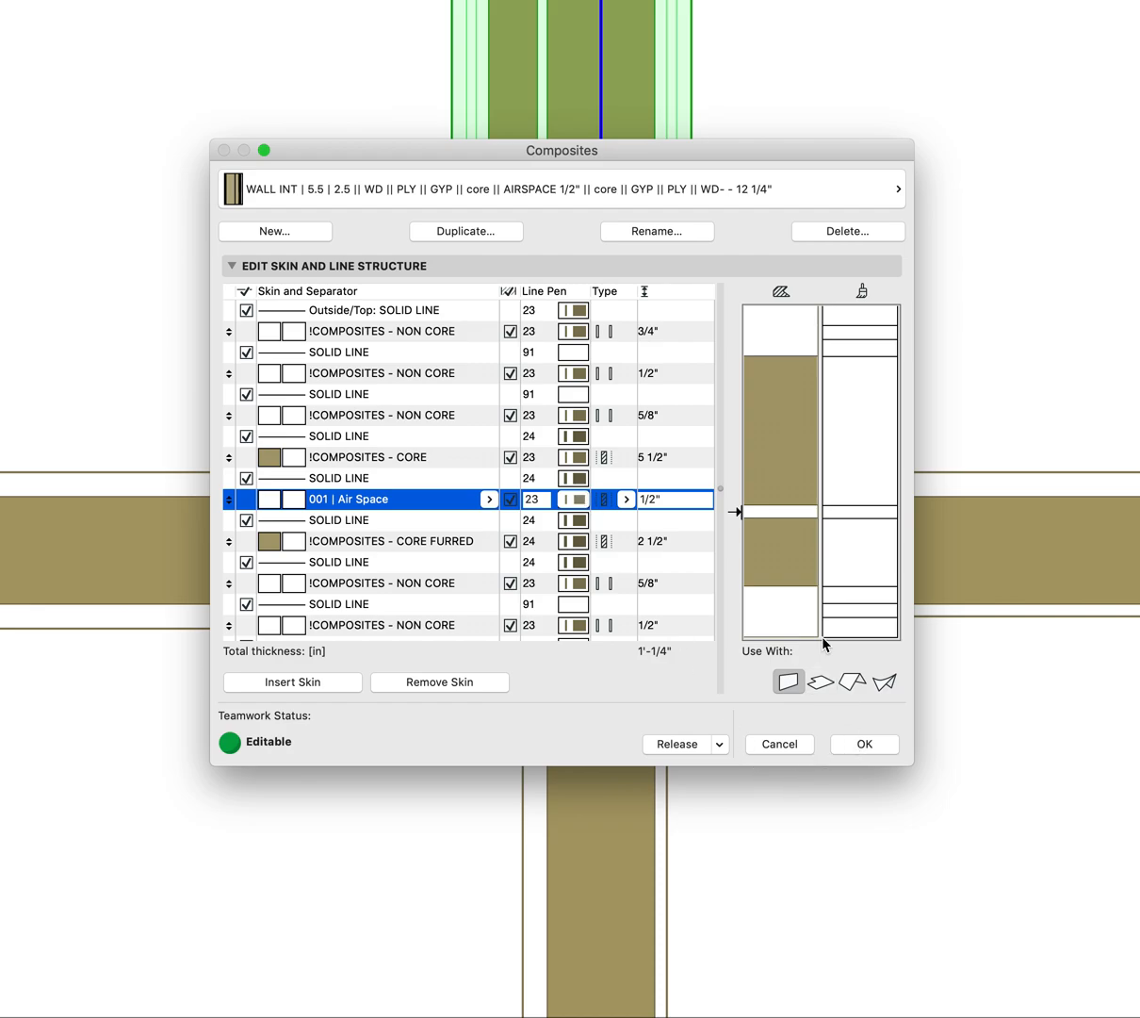
Apply the composite changes, clear the selection, and select the left and right walls to examine their reference lines.
click(864, 744)
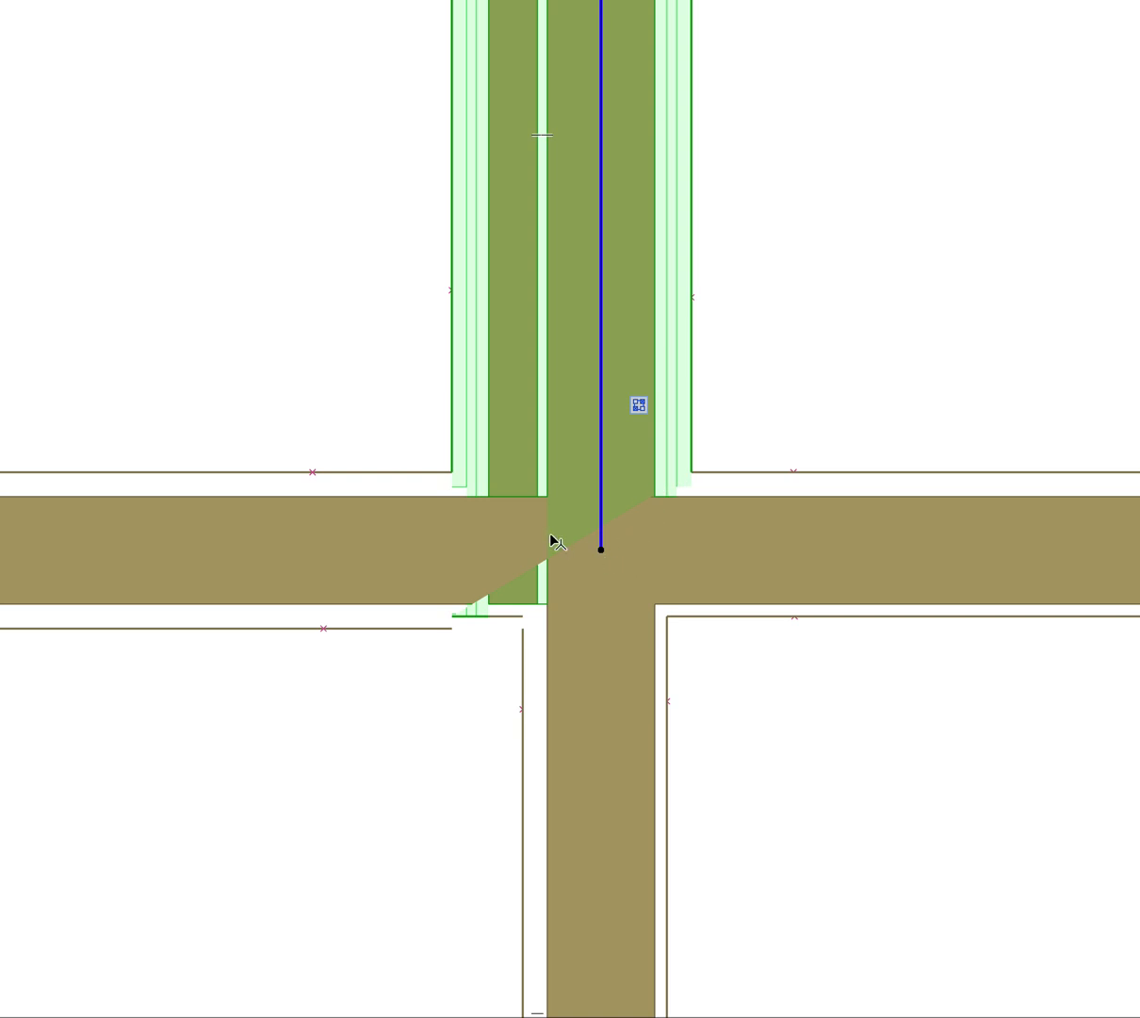
key(Escape)
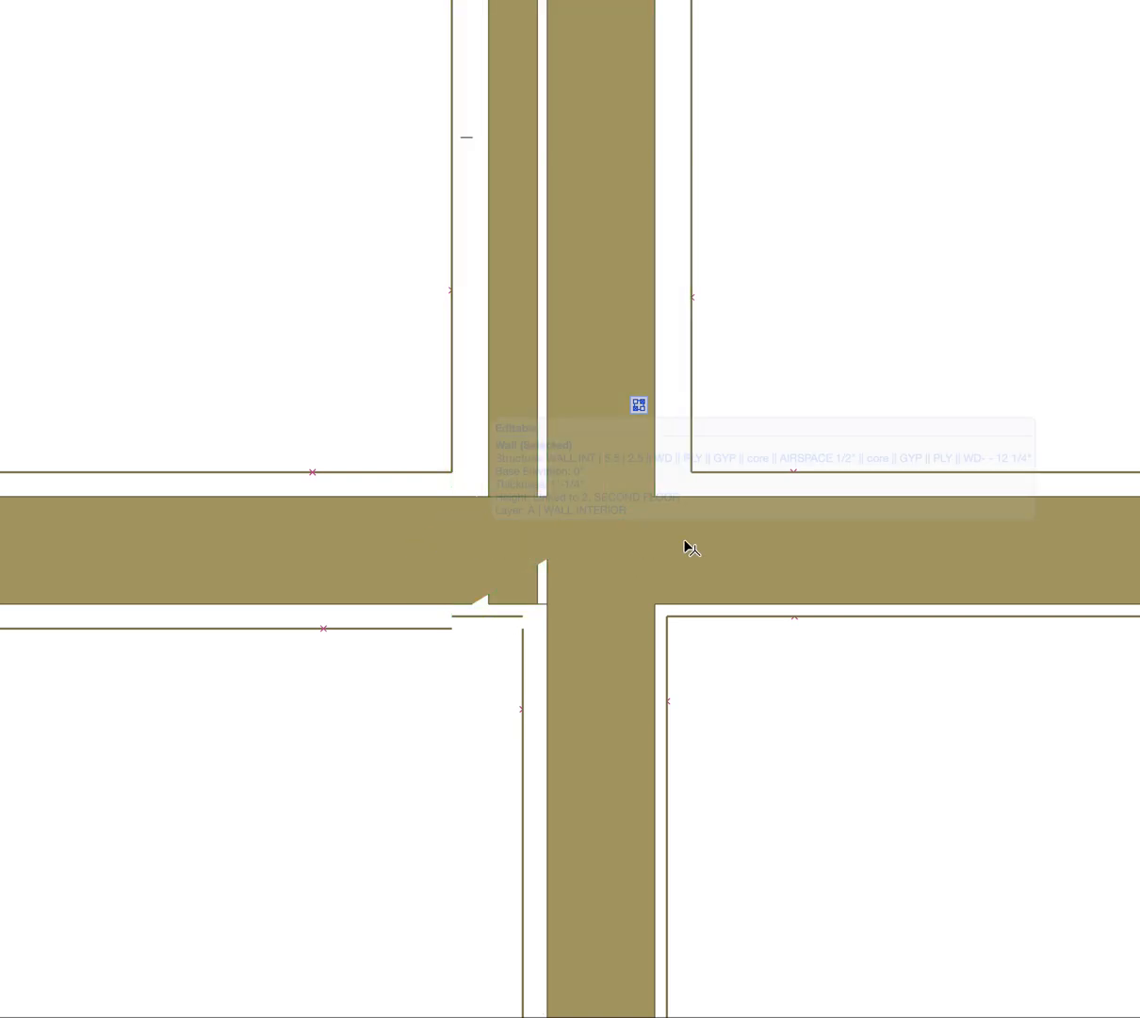
click(732, 546)
shift+click(451, 554)
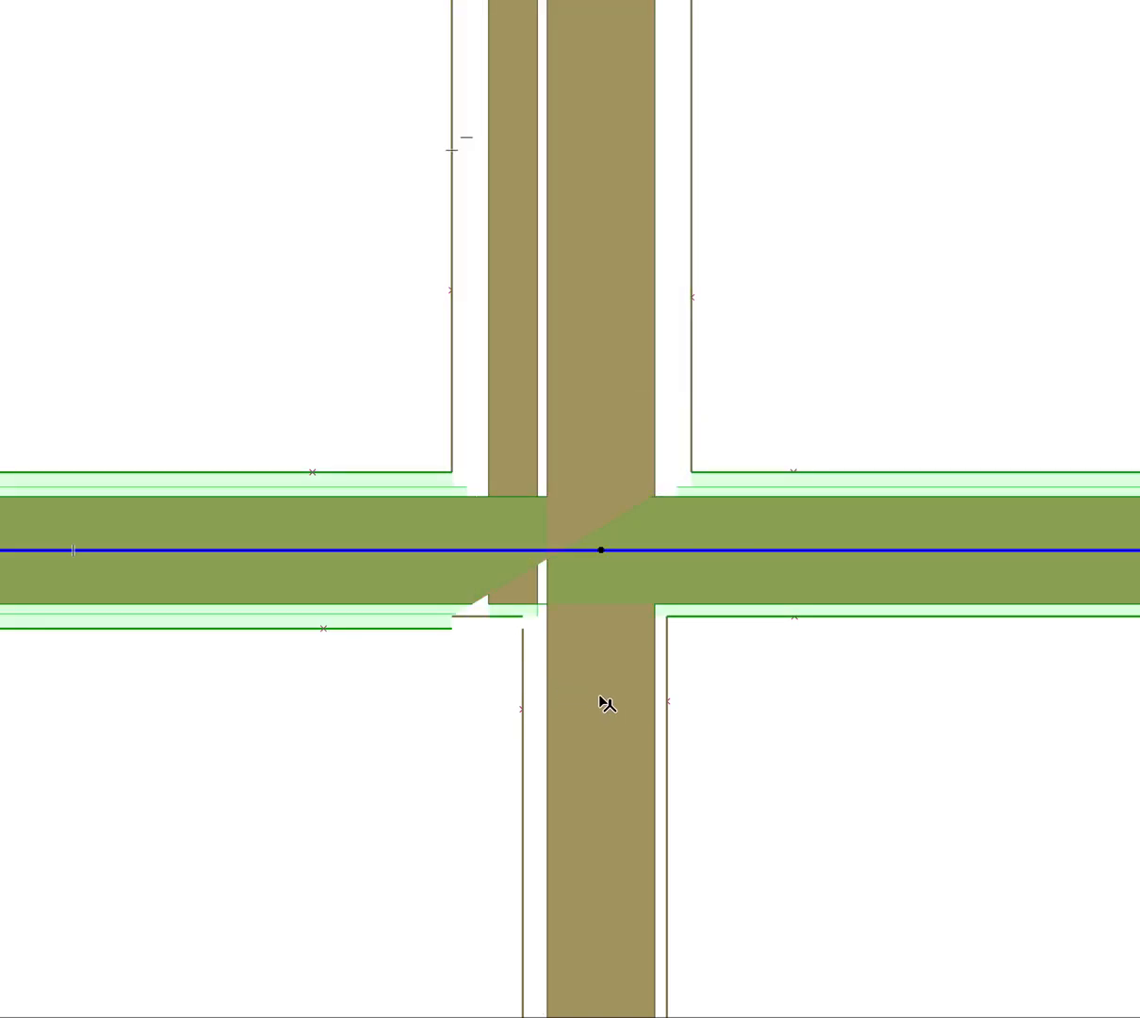
Pull the upper wall's end about 5 45/64" away from the junction, and return it to the other walls' reference line endpoint.
click(624, 470)
click(600, 554)
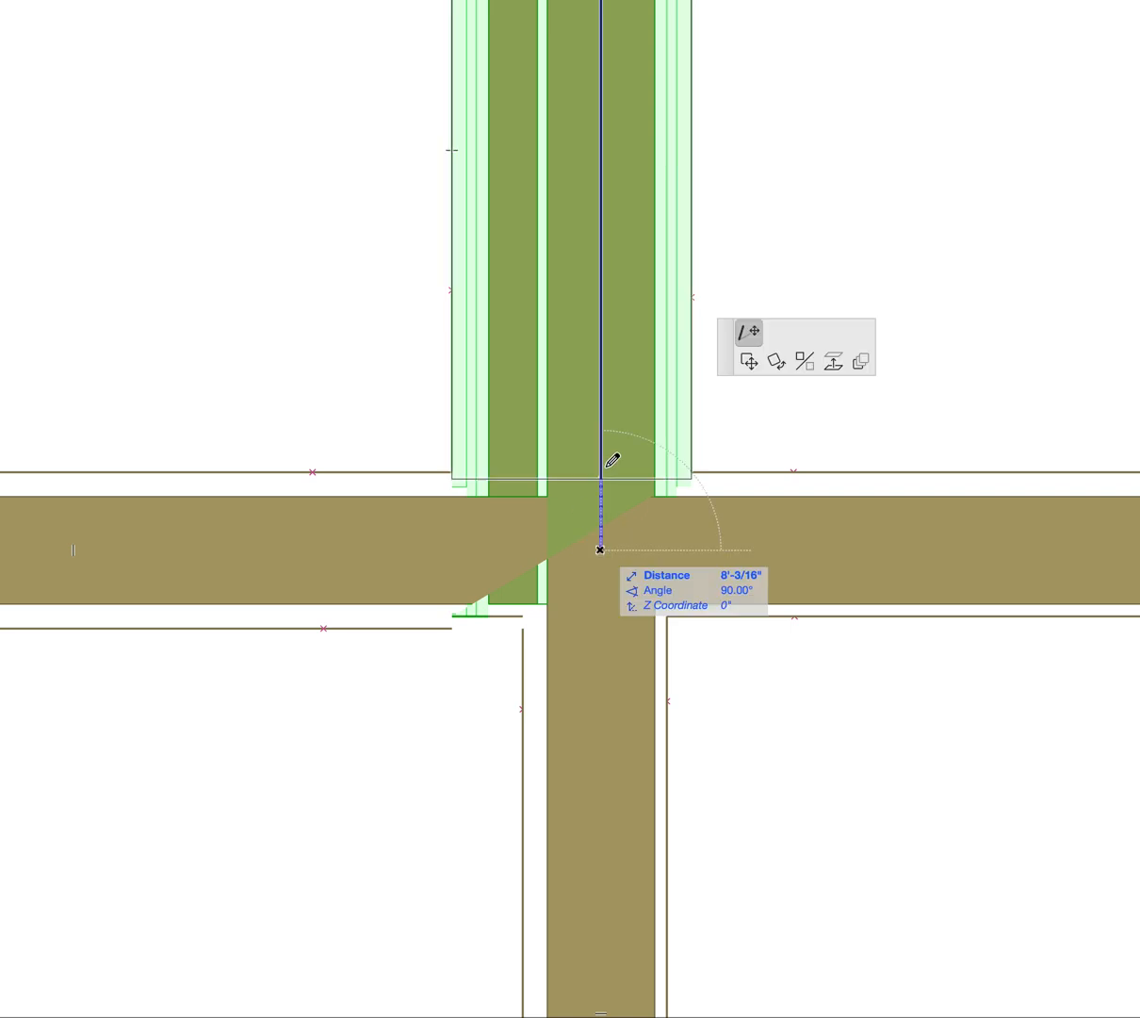
click(600, 438)
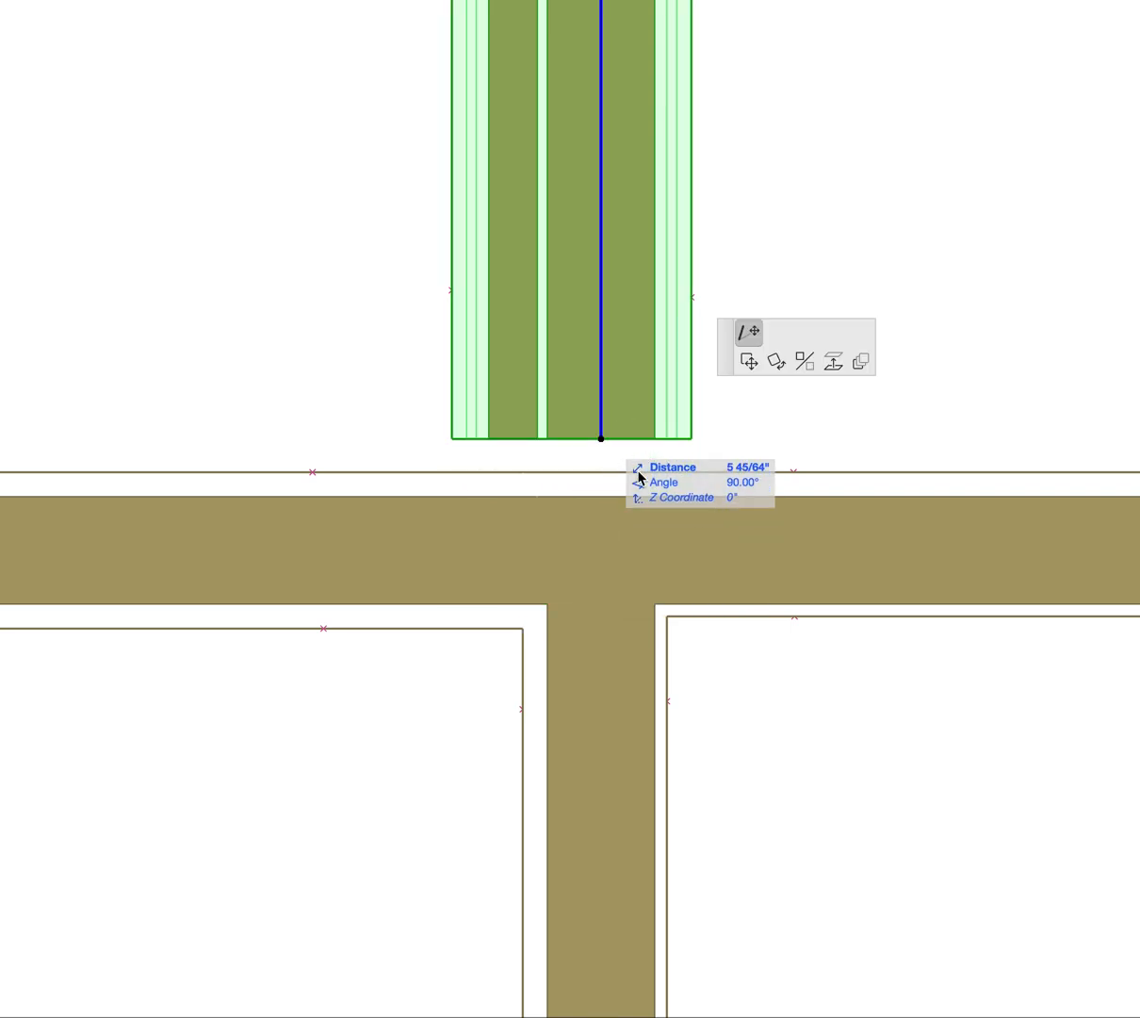
click(600, 438)
click(601, 548)
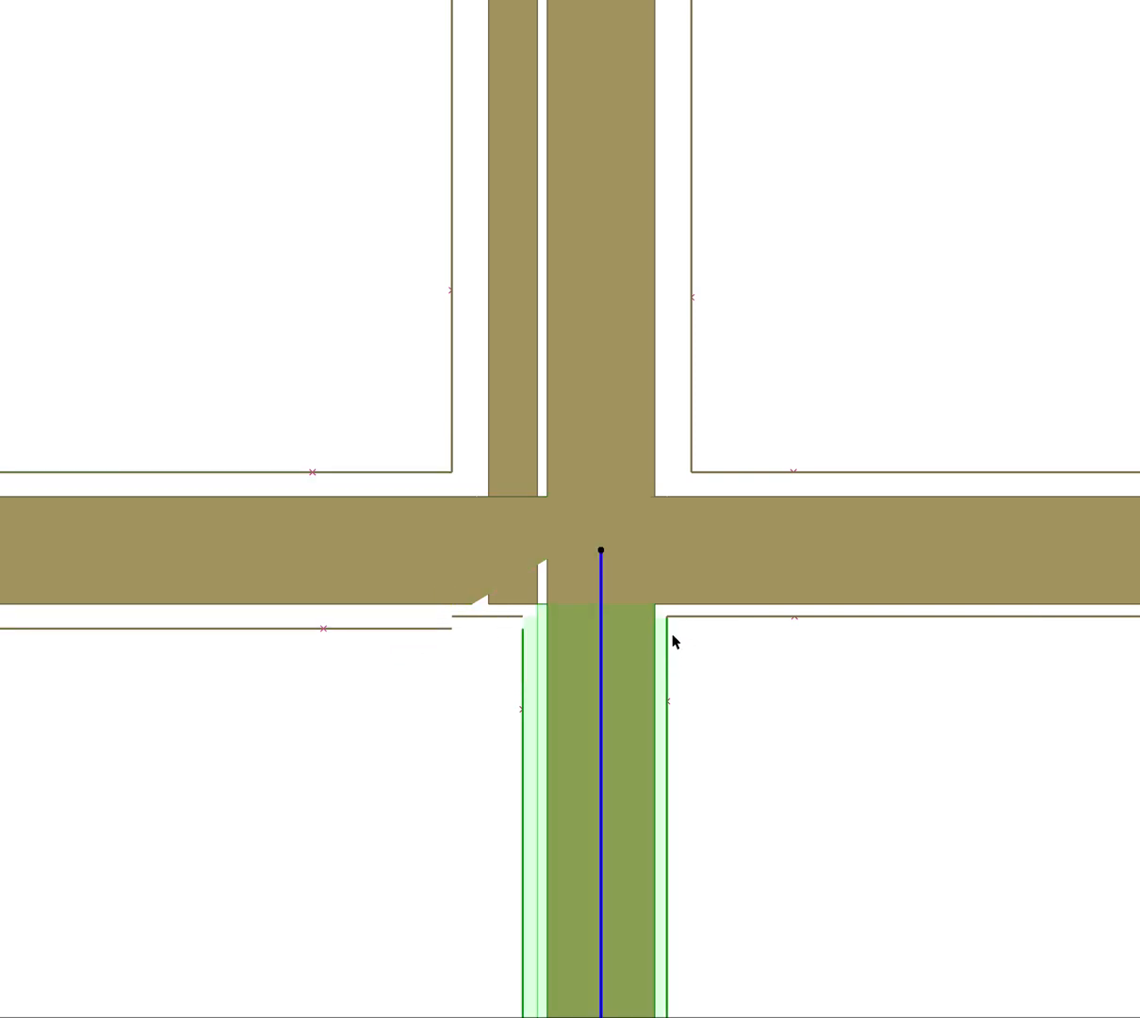
Set the upper wall's reference line location to Core Outside with an offset of 0.
click(606, 382)
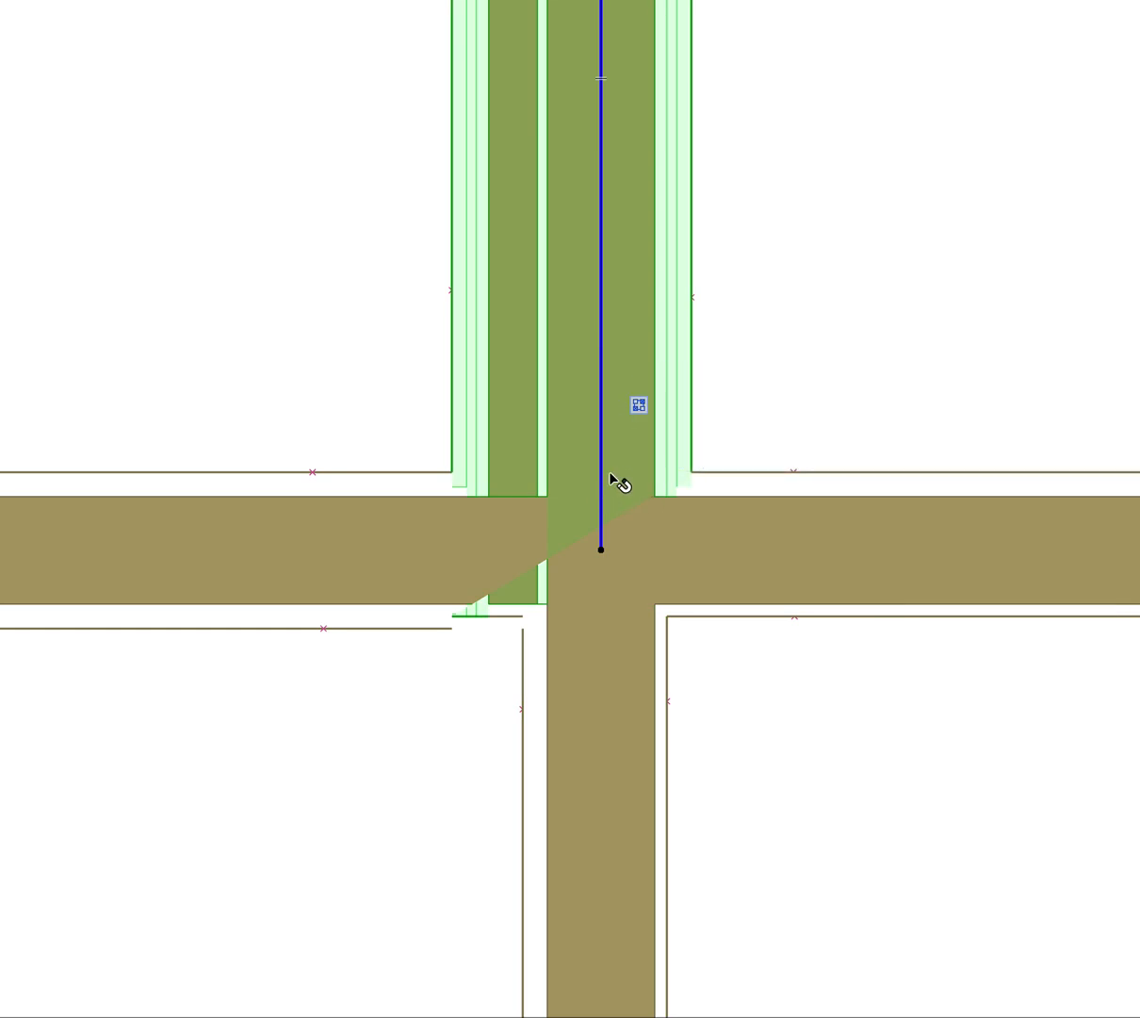
double_click(592, 403)
drag(603, 0, 567, 50)
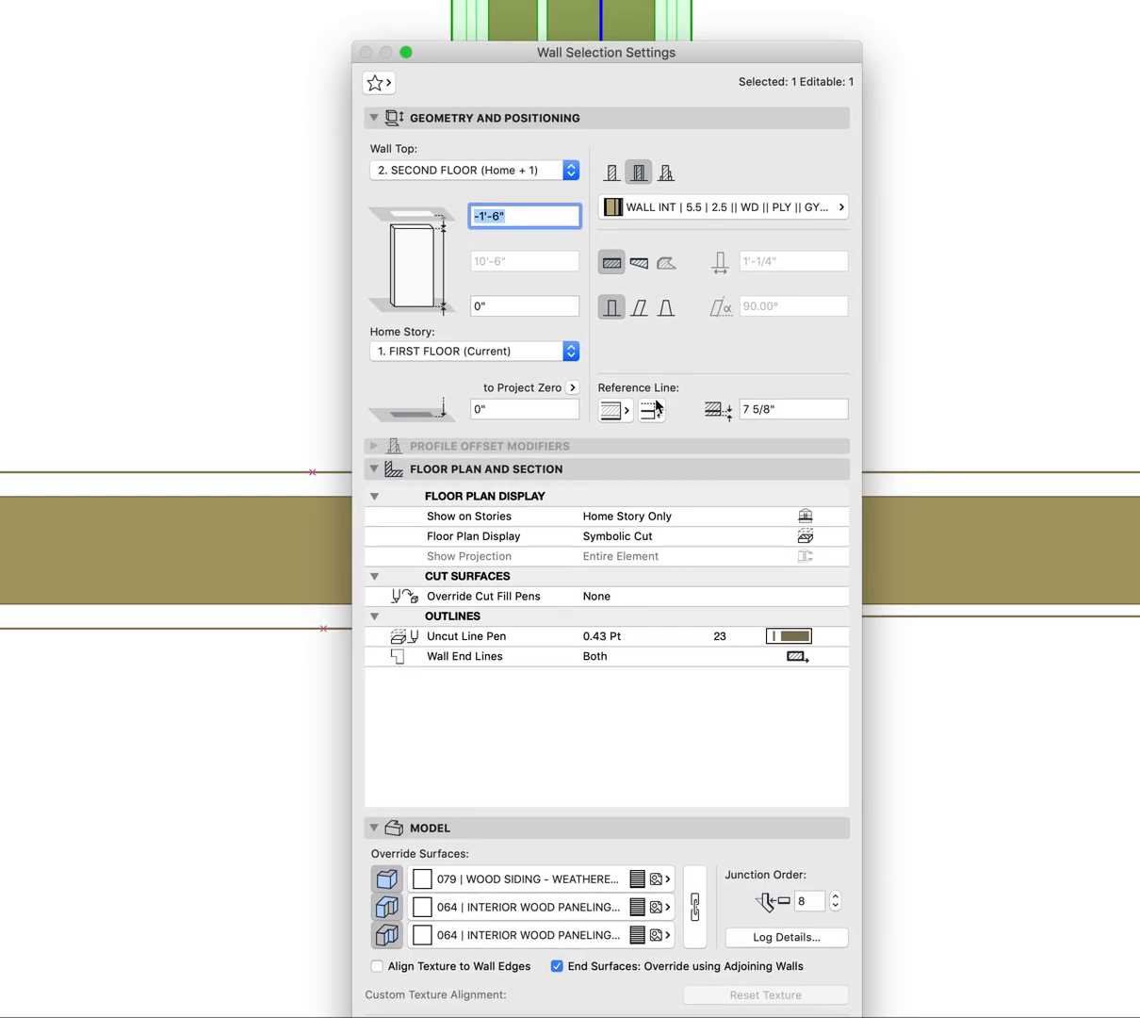
click(617, 411)
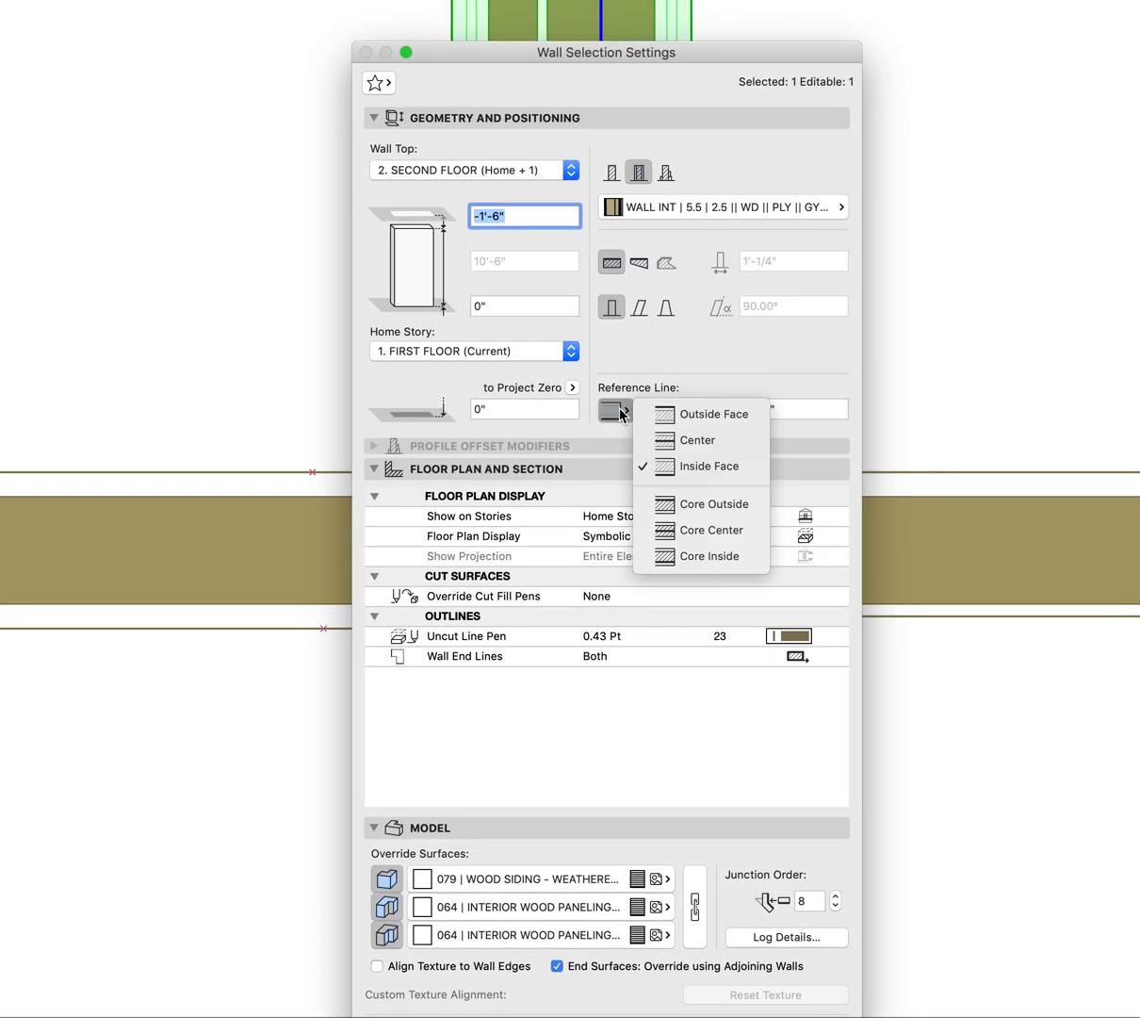
click(738, 512)
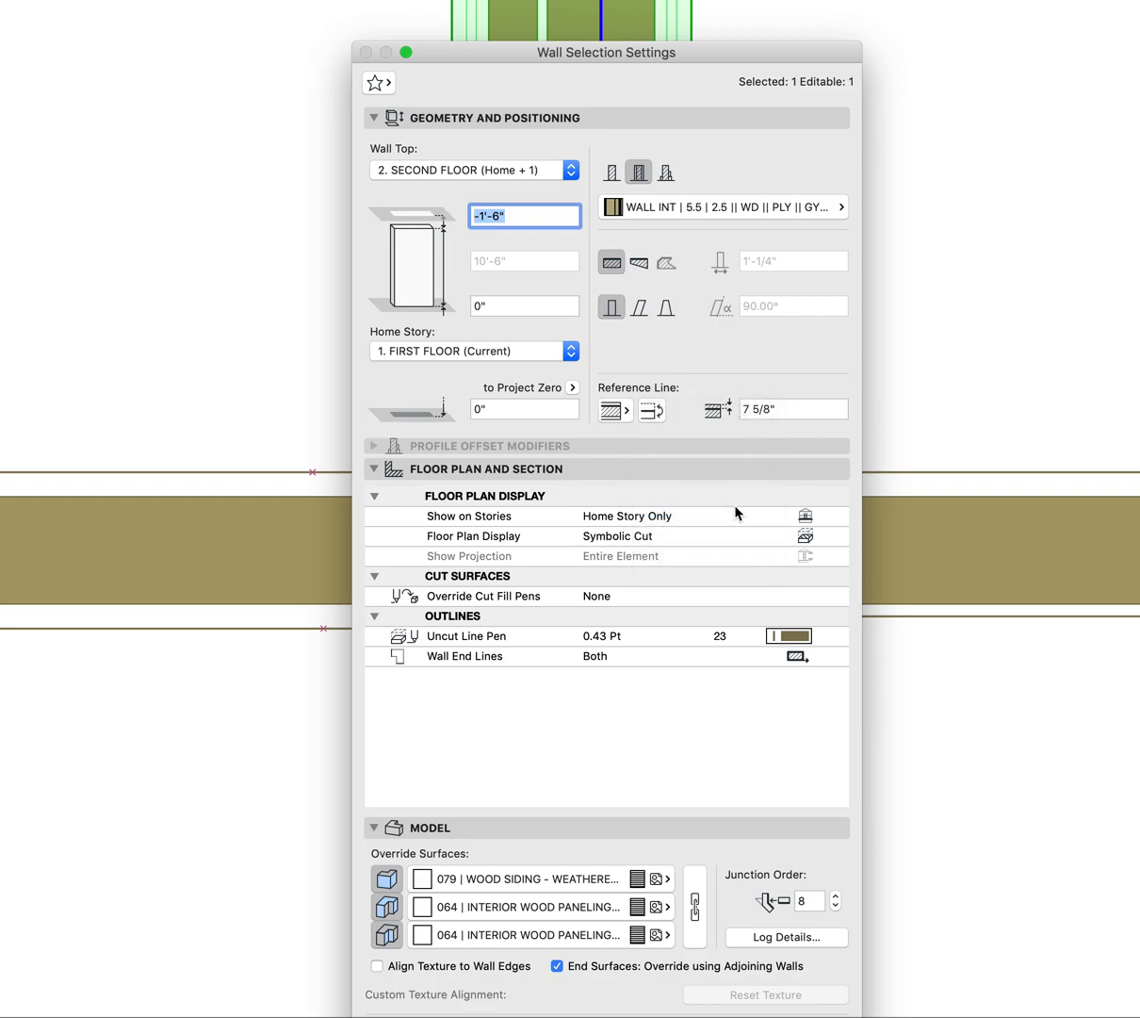
key(Tab)
text(0)
key(Tab)
key(Return)
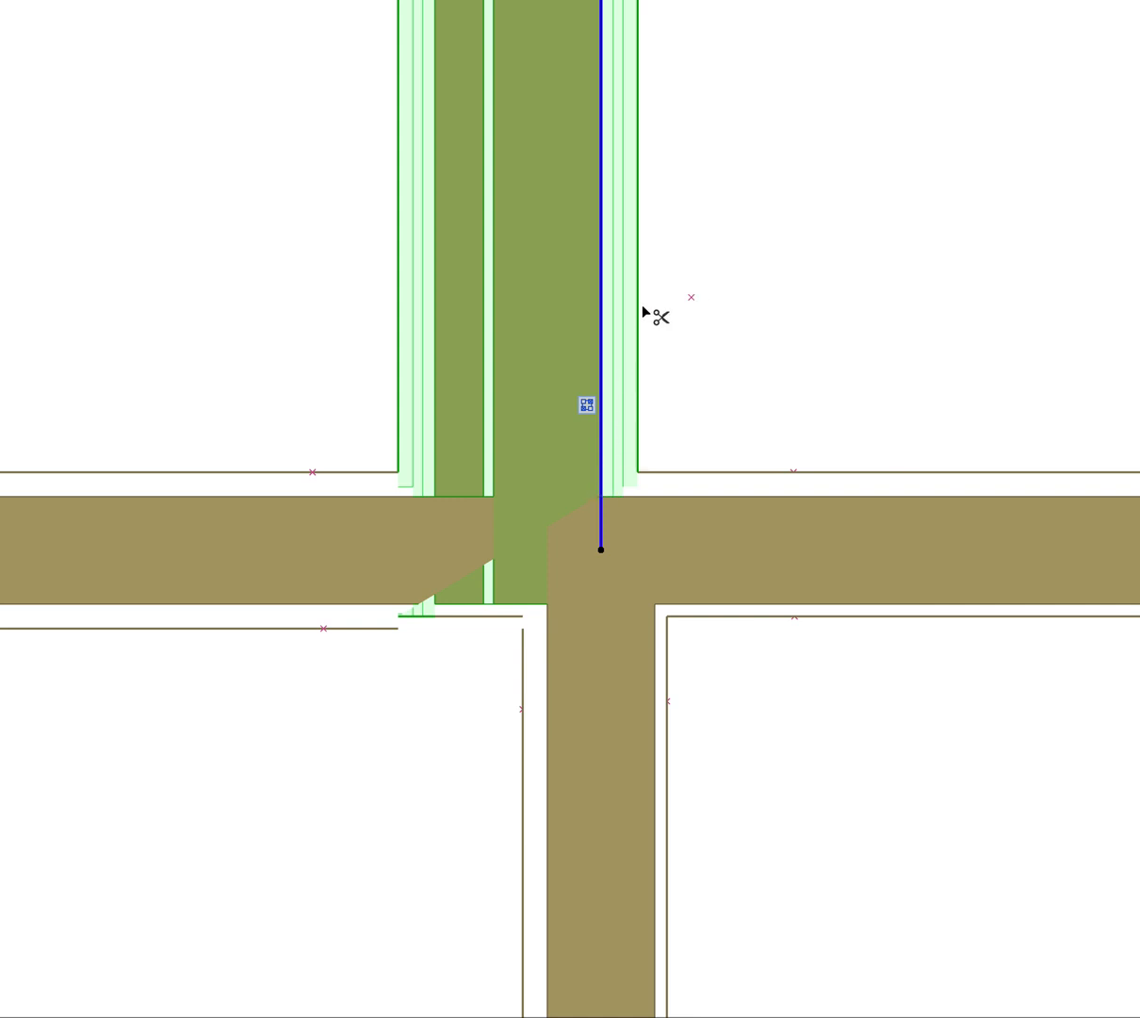
Move the upper wall sideways so its thick core lines up with the lower wall's core.
drag(647, 311, 697, 311)
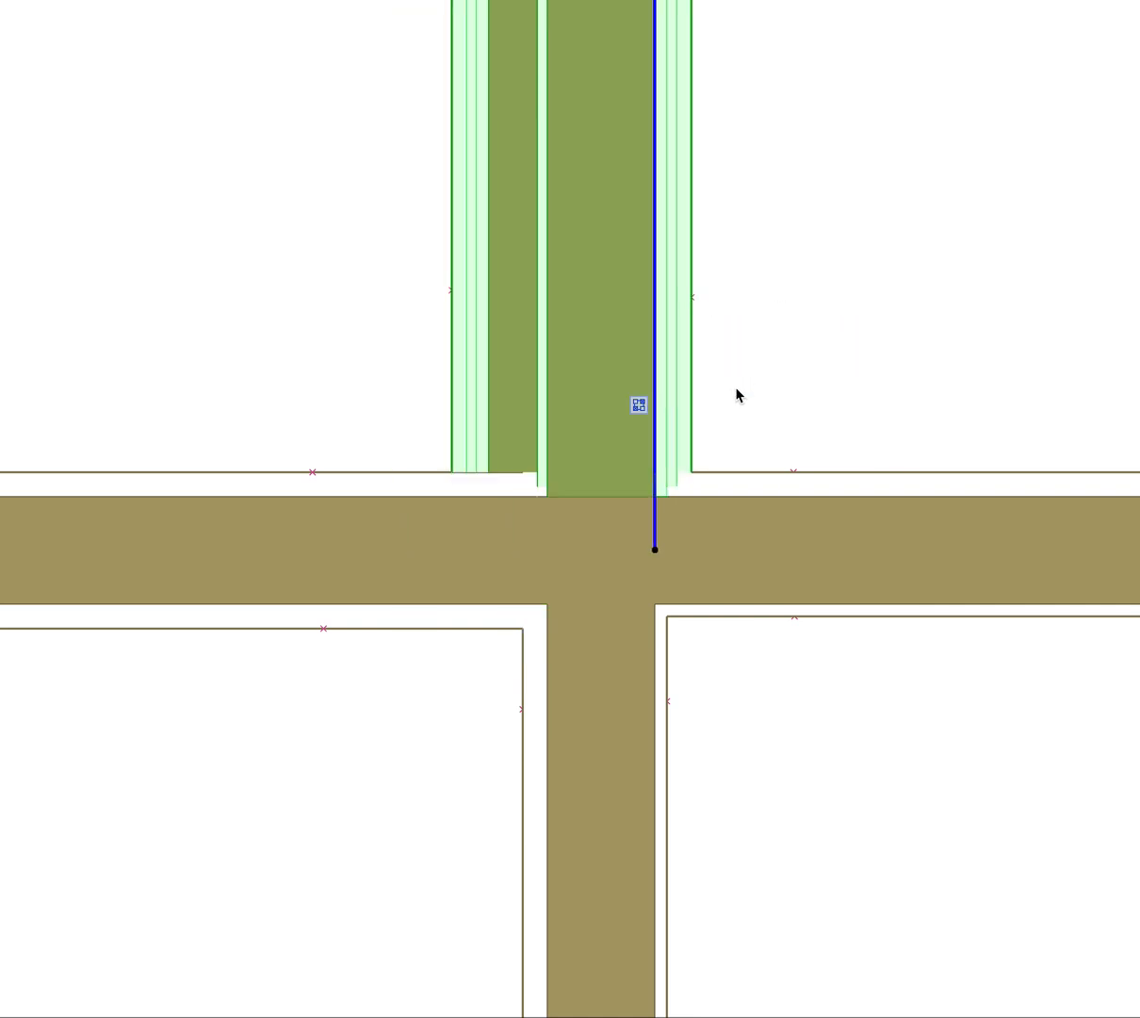
click(775, 412)
drag(773, 412, 532, 483)
Select all four walls to examine where their reference lines end at the junction.
click(501, 494)
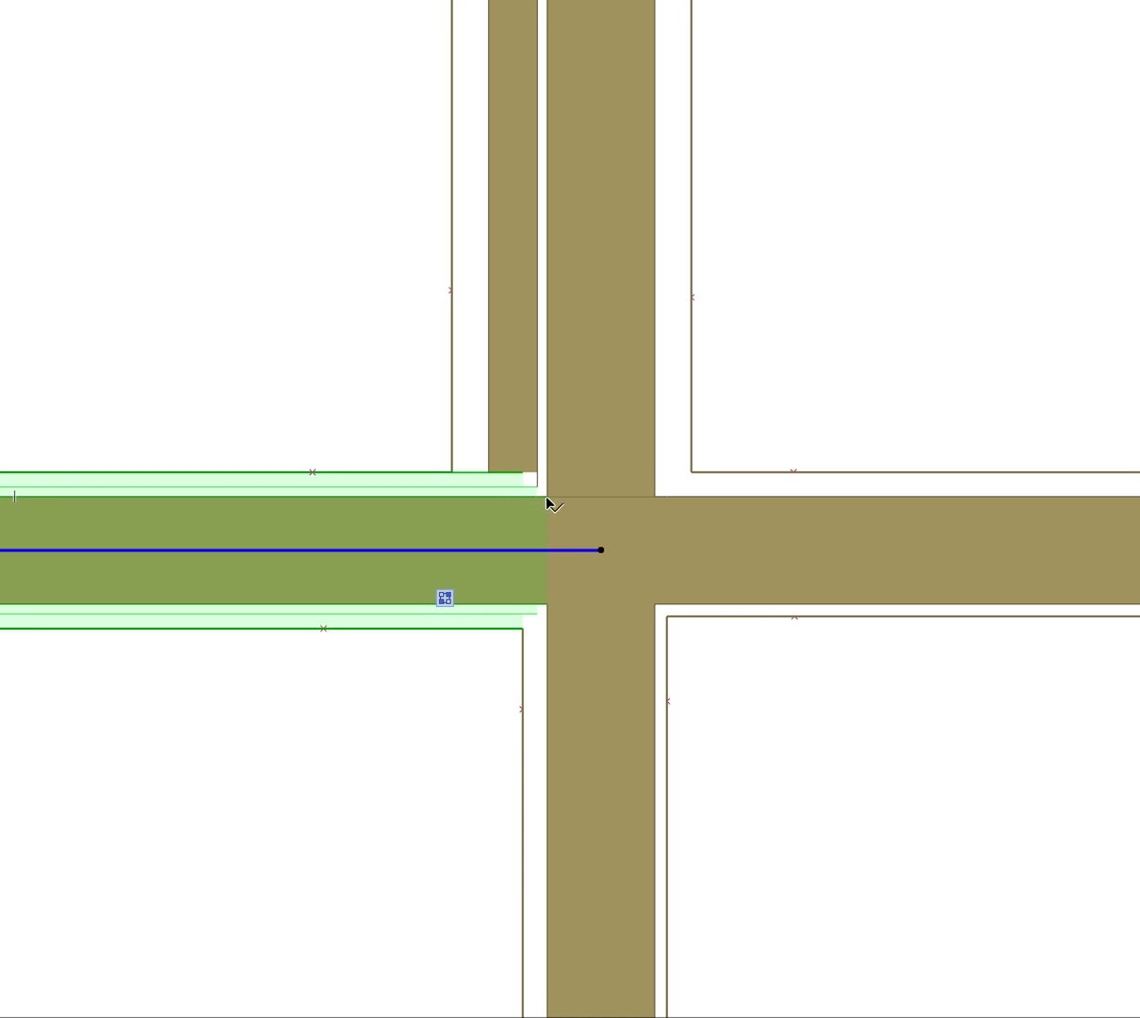
shift+click(709, 546)
shift+click(573, 641)
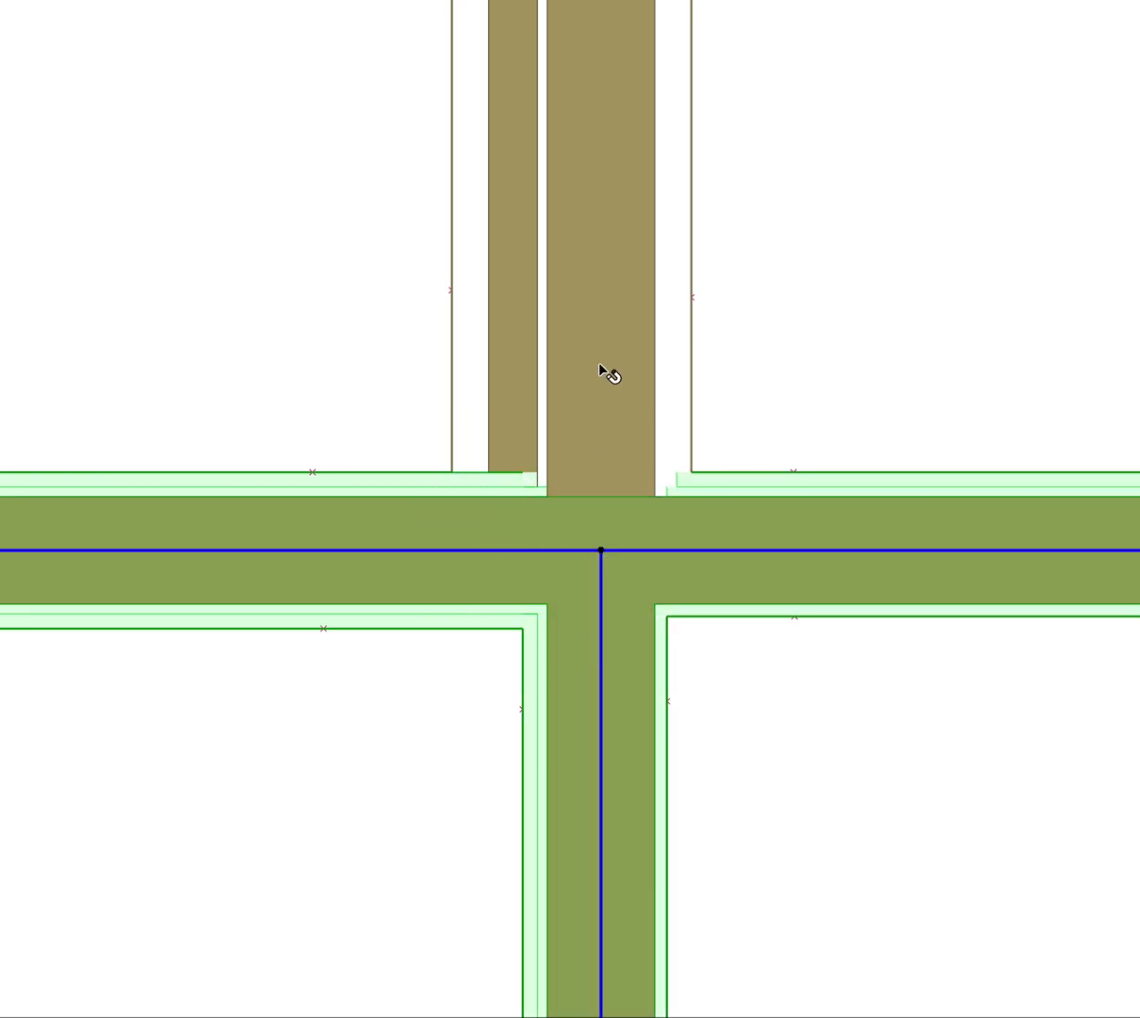
shift+click(669, 476)
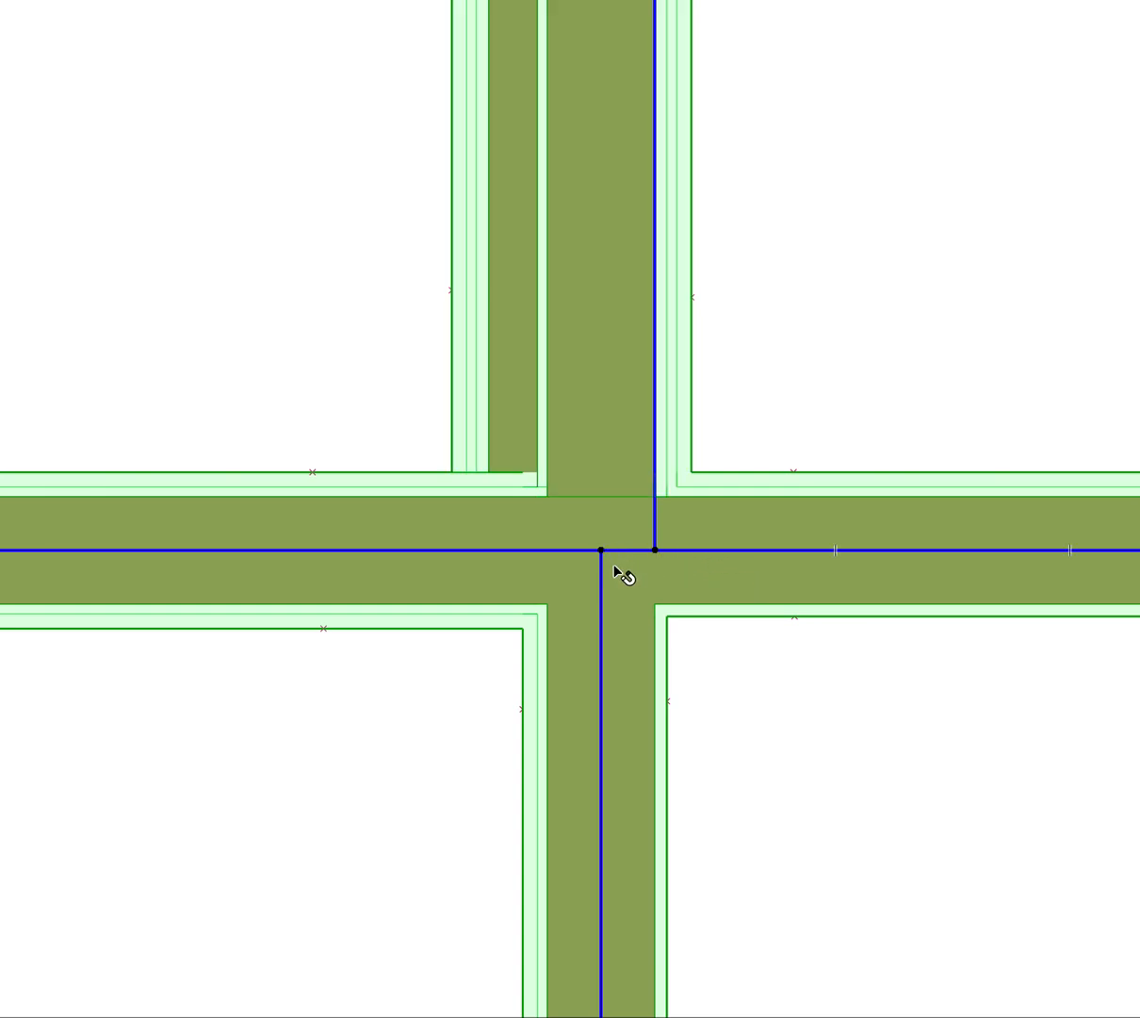
Intersect the right wall with the upper wall at their reference lines.
click(723, 549)
shift+click(636, 428)
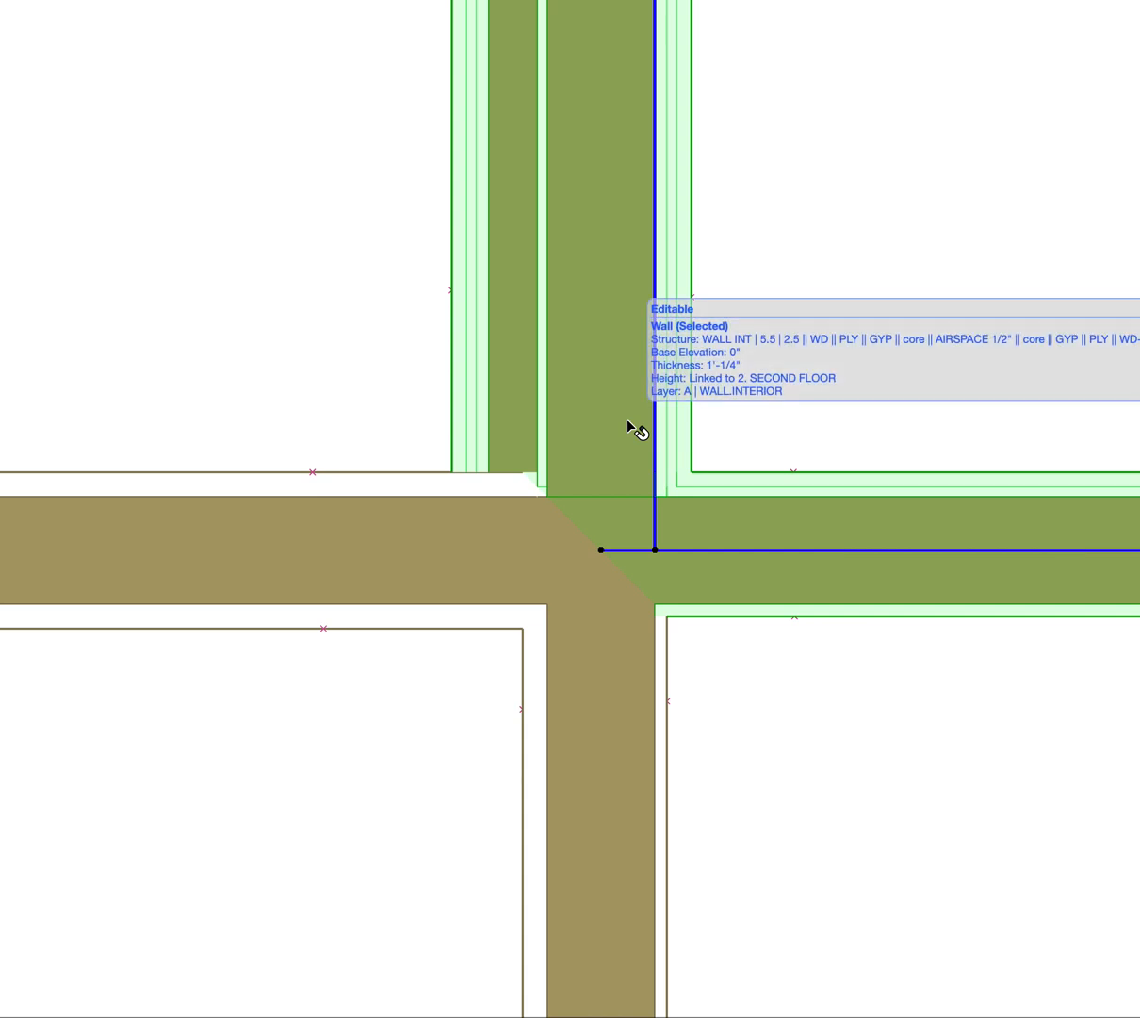
key(super+0)
Try stretching the left wall's end 2 3/4" to meet the upper wall's reference line.
click(336, 551)
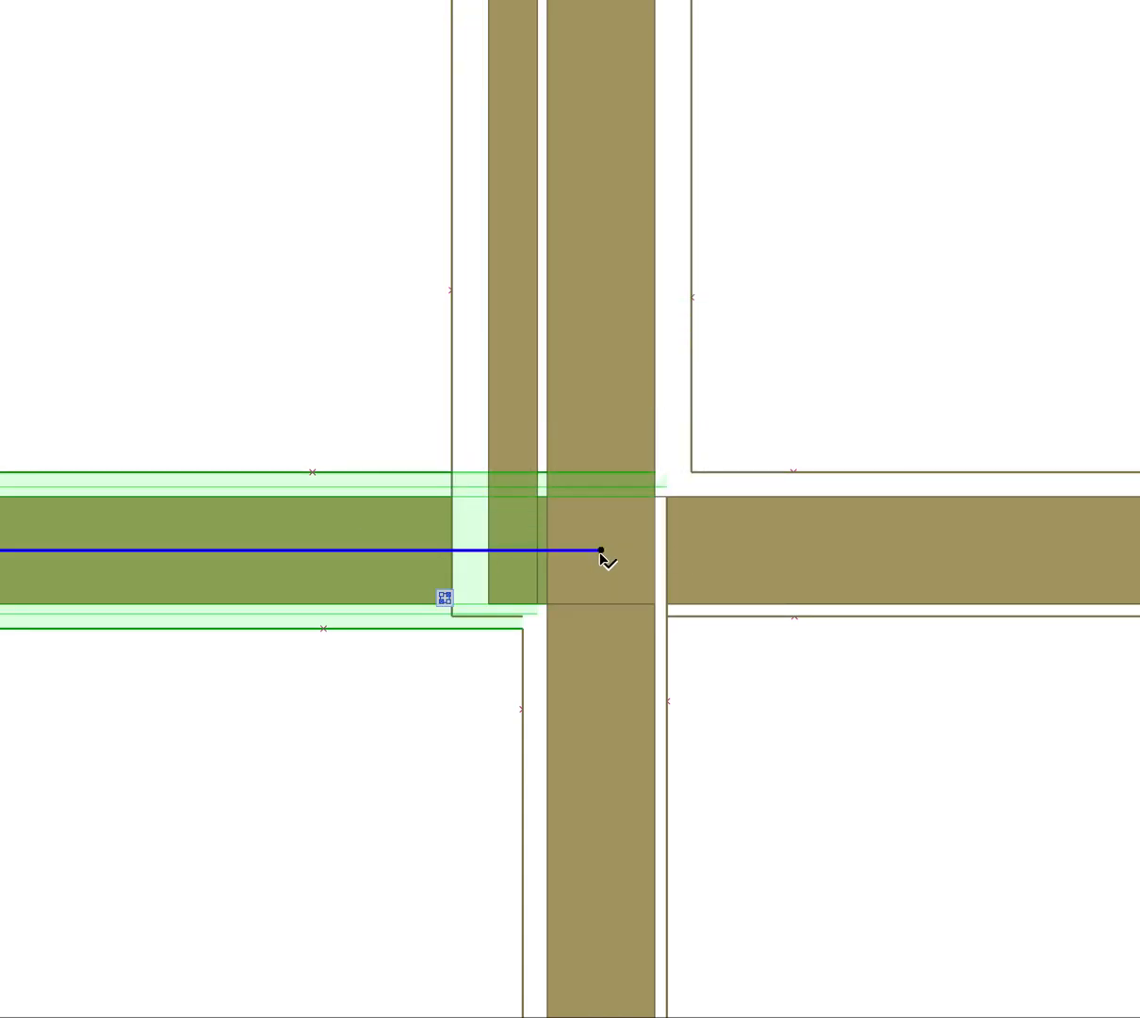
click(601, 549)
key(Escape)
shift+click(733, 563)
click(601, 550)
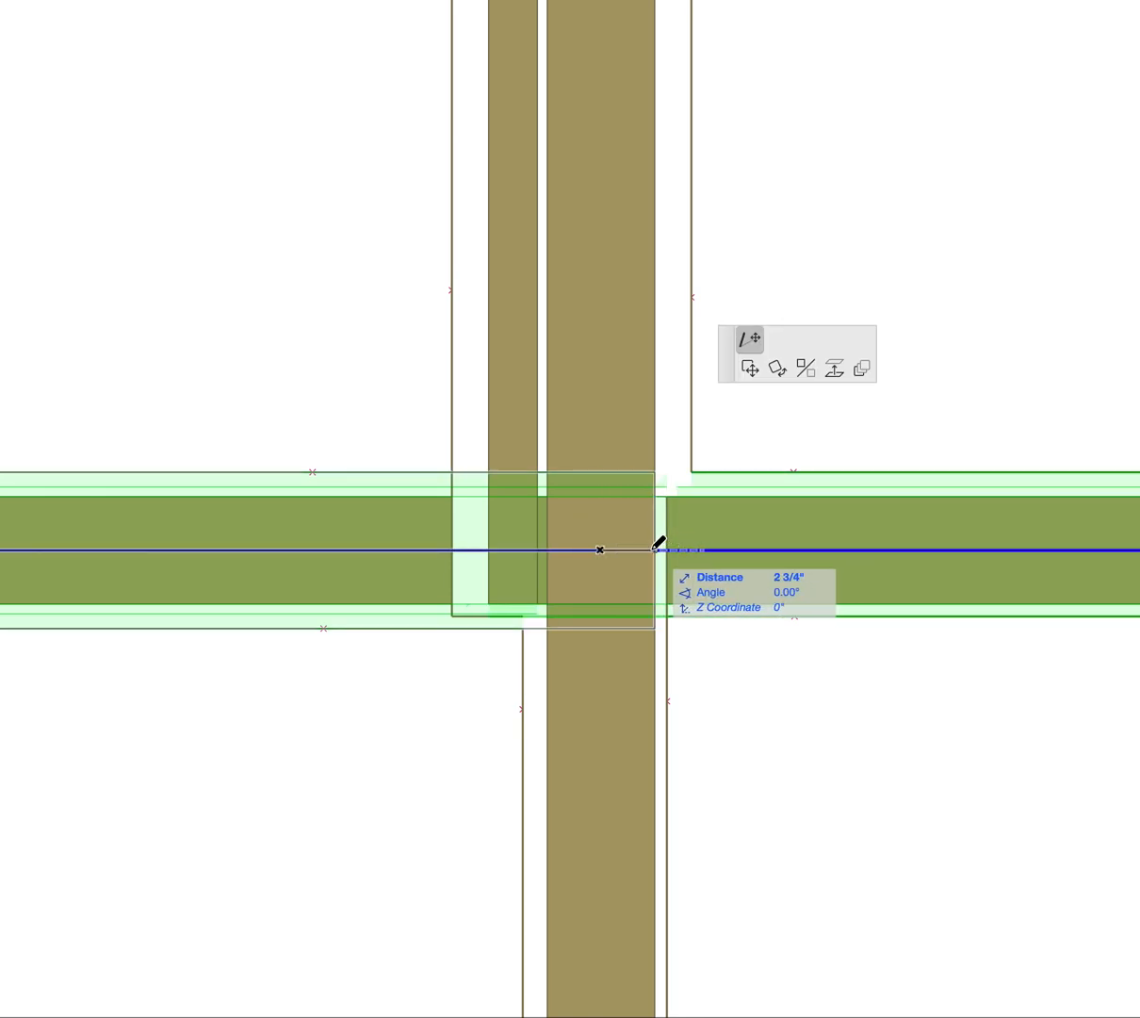
click(657, 550)
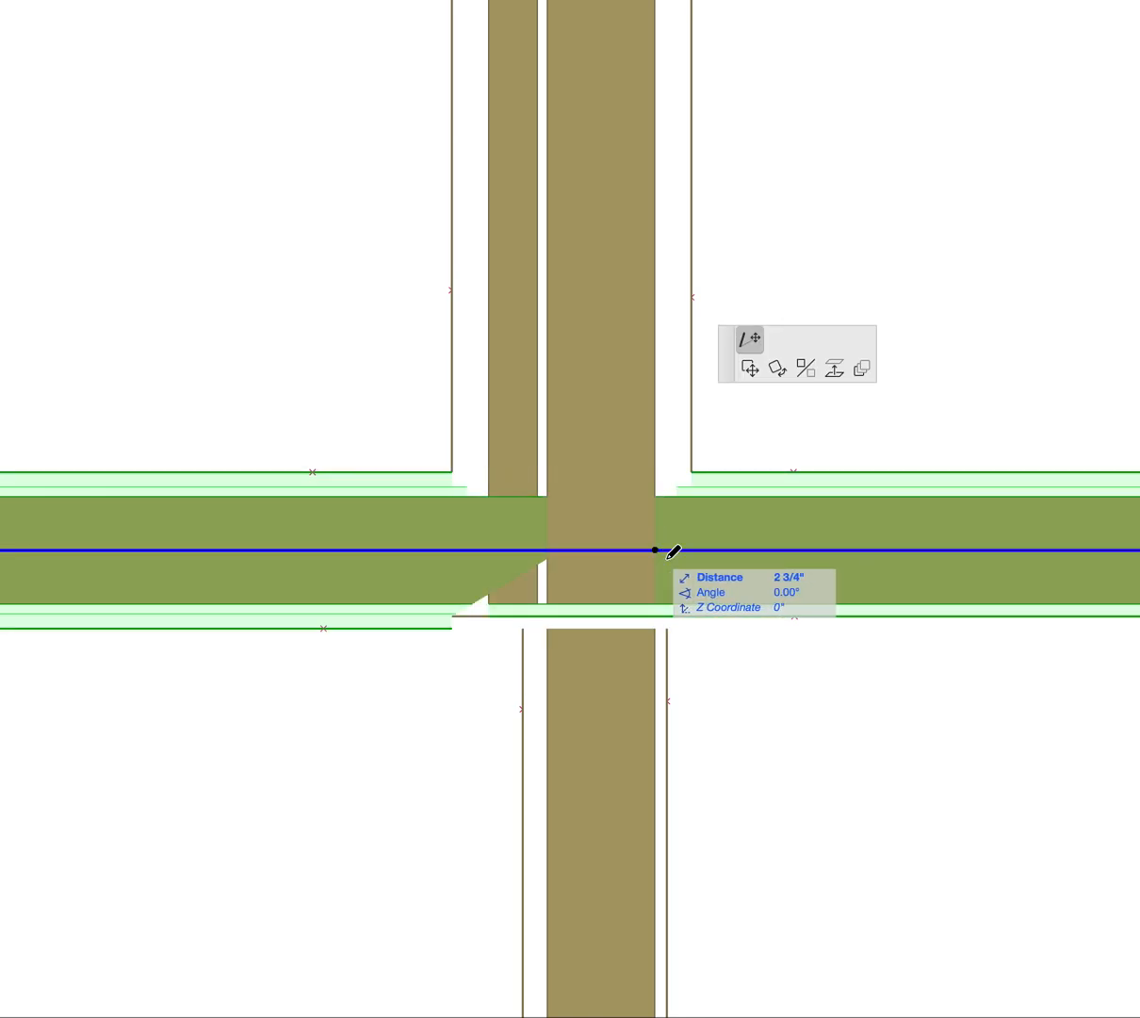
Select the lower wall to check its reference line, and undo the stretch of the left wall's end.
click(641, 629)
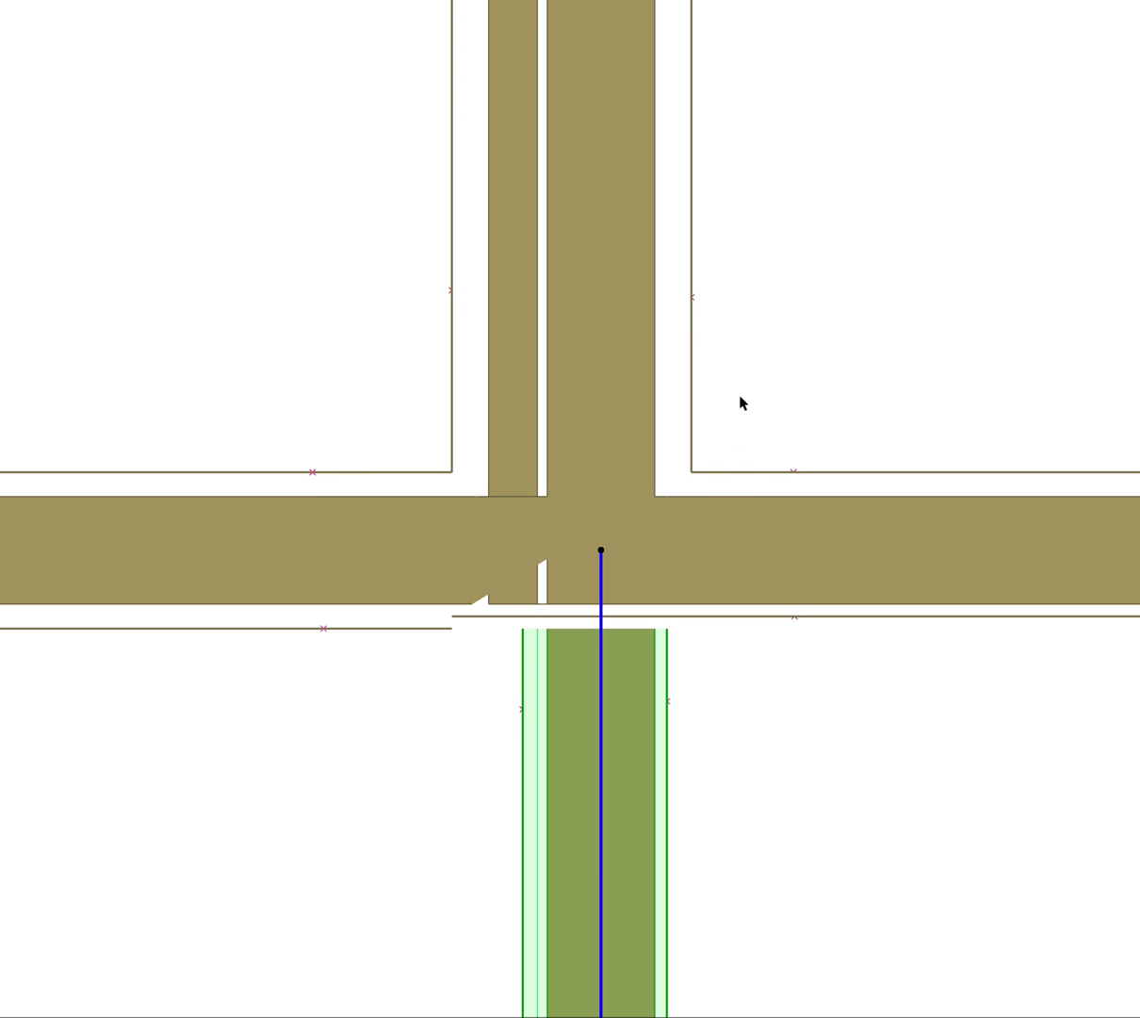
click(758, 415)
key(ctrl+z)
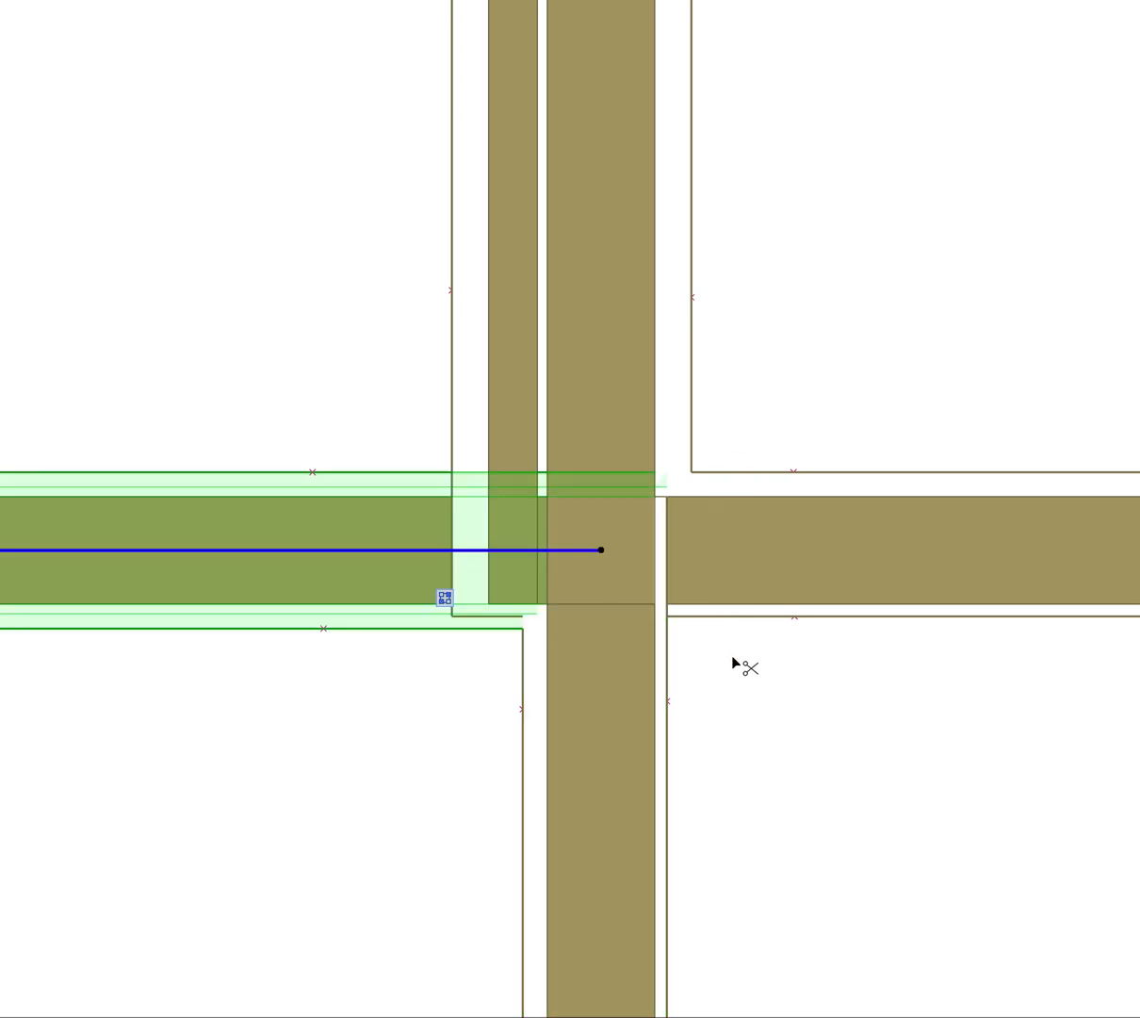